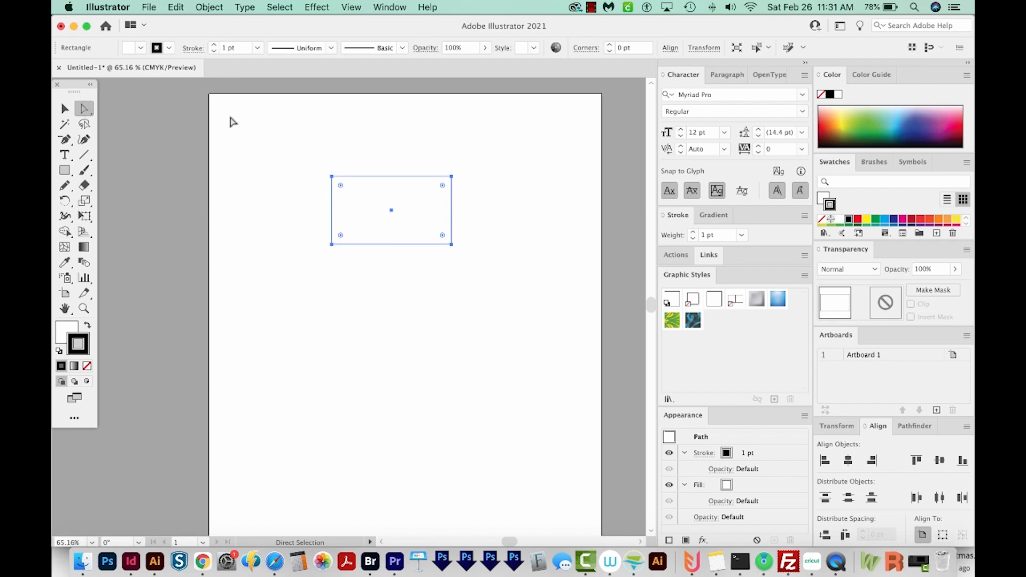
Round the rectangle's upper-right and lower-left corners as far as possible, leaving the other two corners sharp
left_click_drag(459, 166, 393, 233)
left_click_drag(309, 242, 355, 274, "shift")
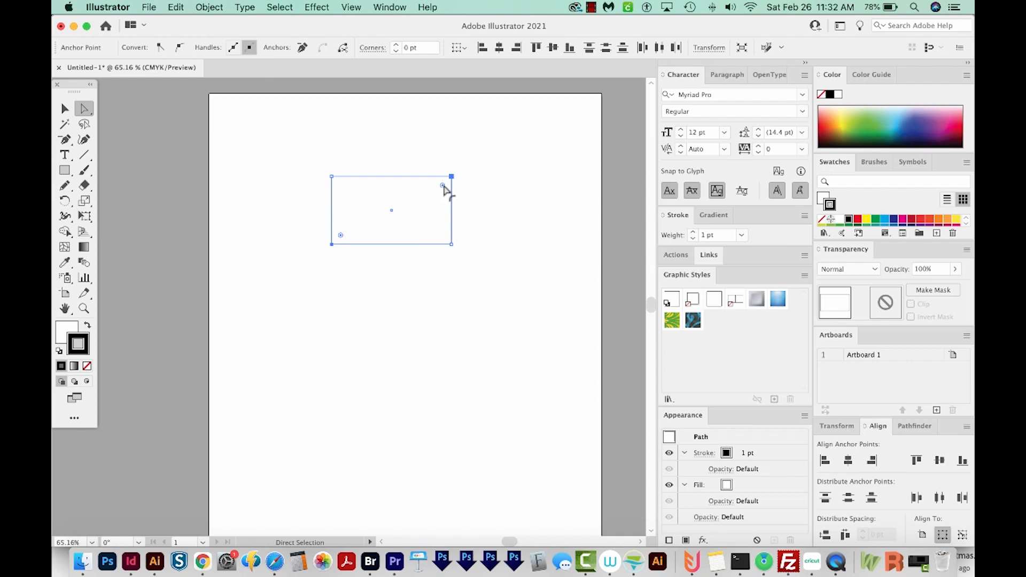
left_click_drag(443, 185, 341, 256)
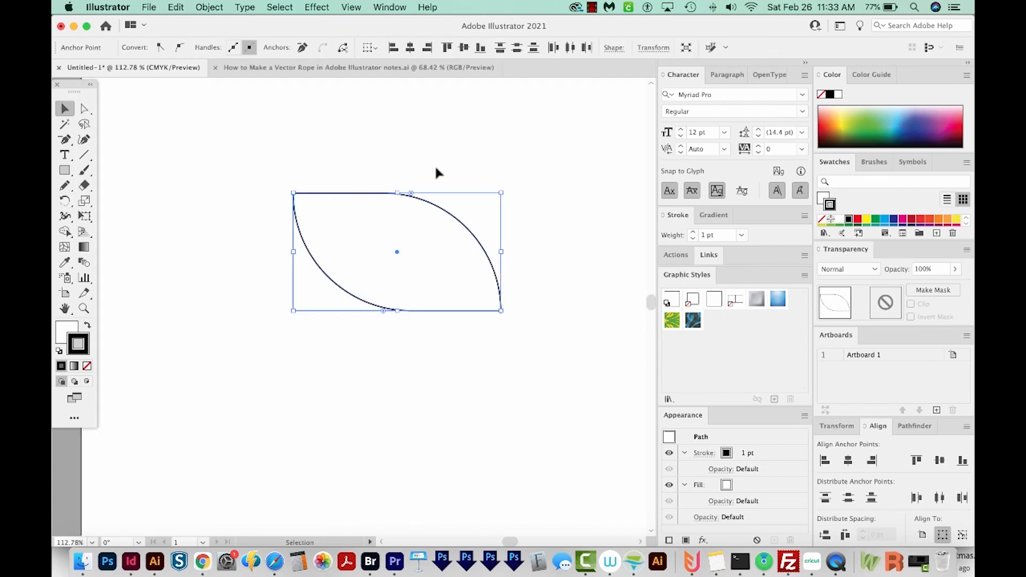
Rotate the leaf shape counterclockwise about its center until its straight edges run diagonally at 45°
key("v")
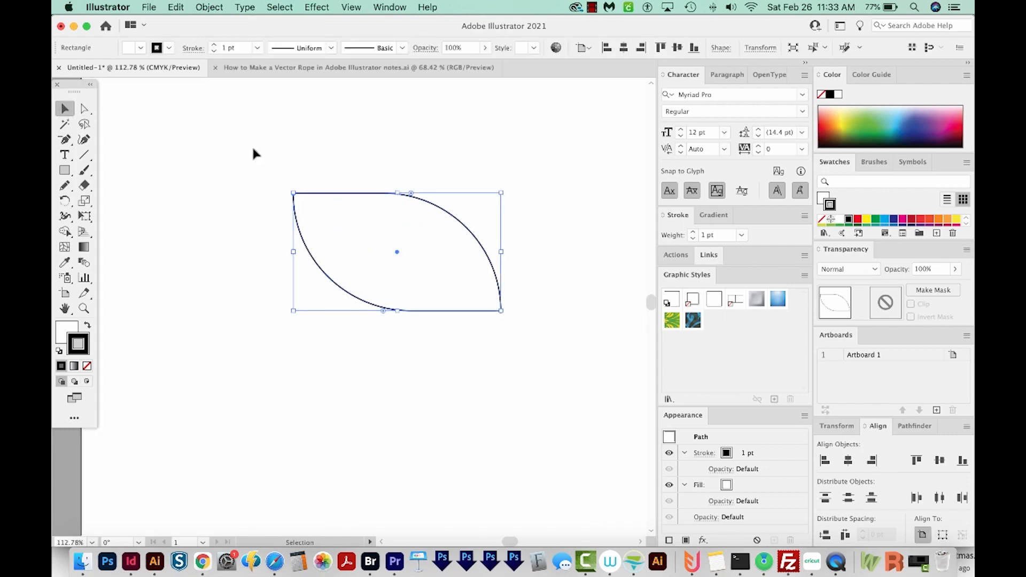
key("r")
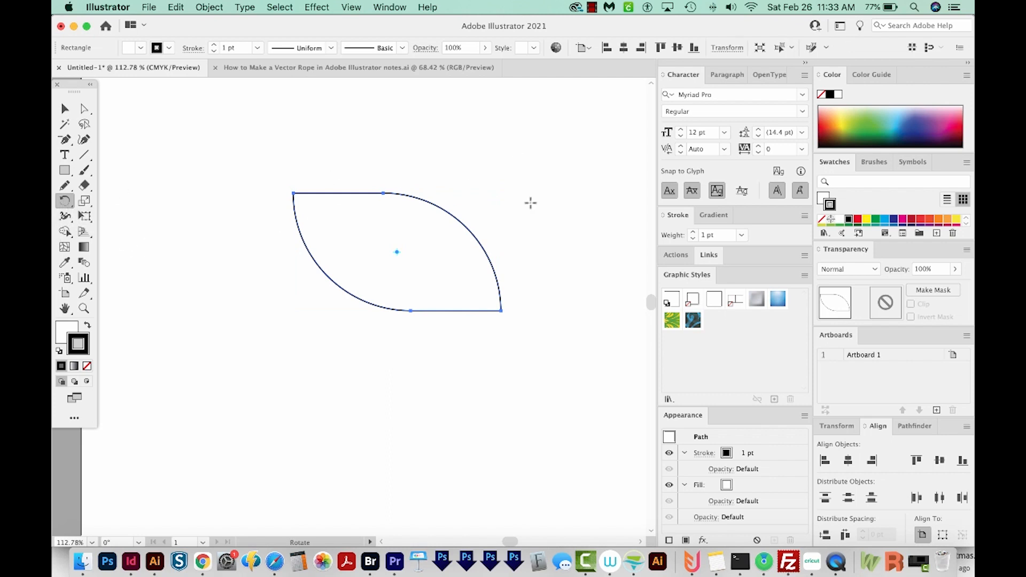
left_click_drag(537, 199, 545, 289)
left_click_drag(522, 345, 374, 349)
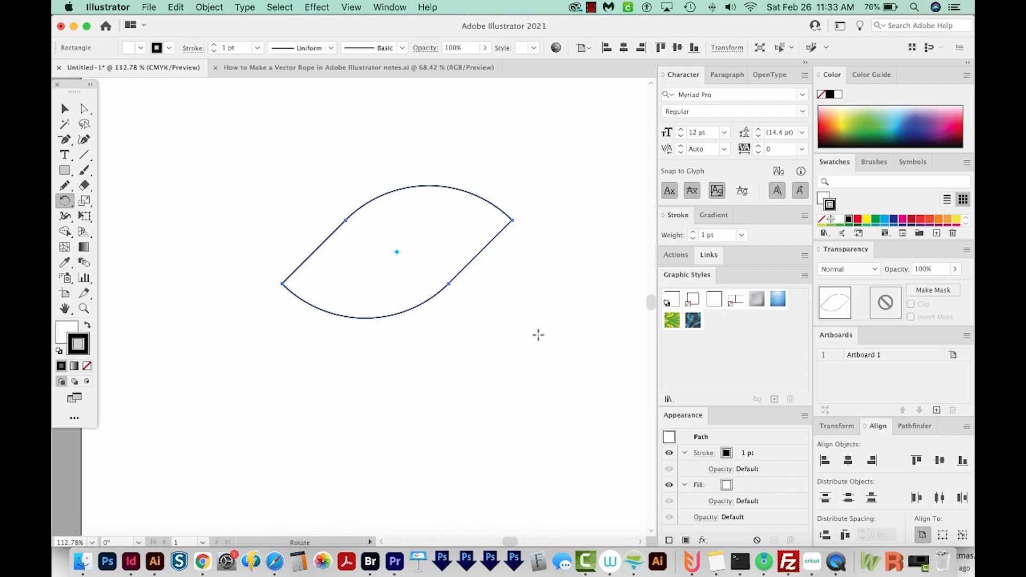
Duplicate the leaf shape horizontally to its right so the copy's straight edge meets the original's right-hand straight edge
key("a")
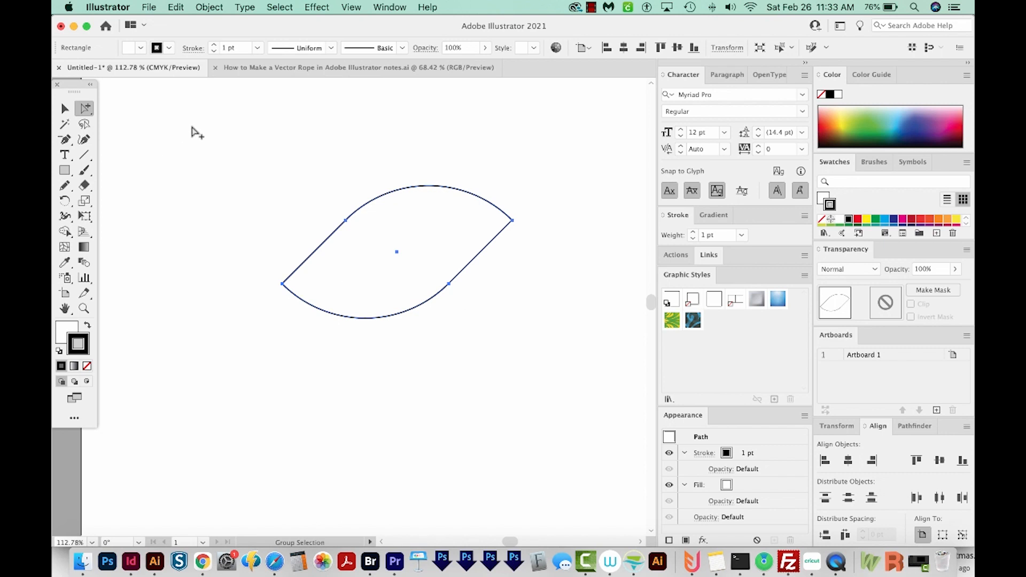
left_click(85, 109)
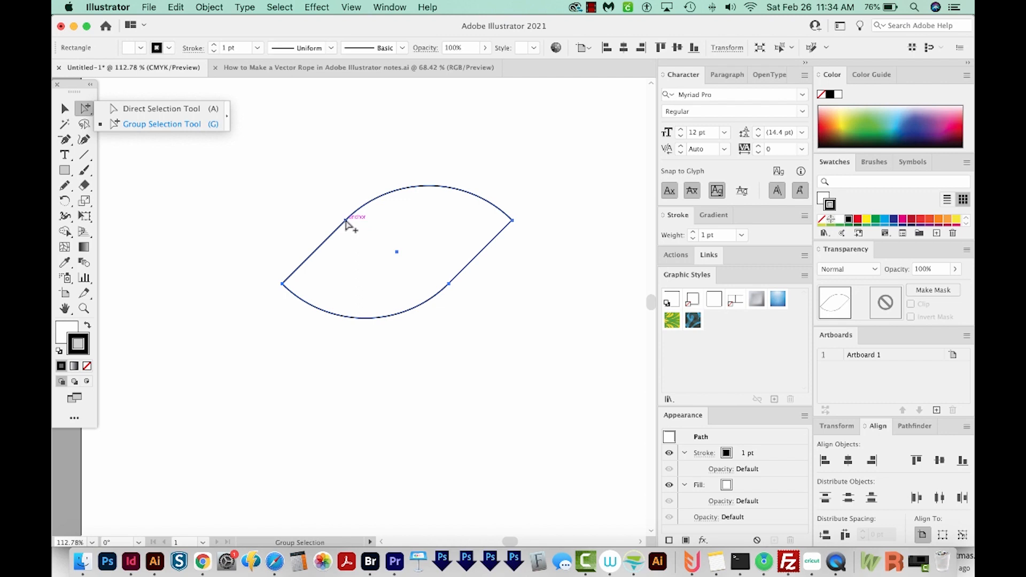
left_click_drag(346, 223, 513, 223)
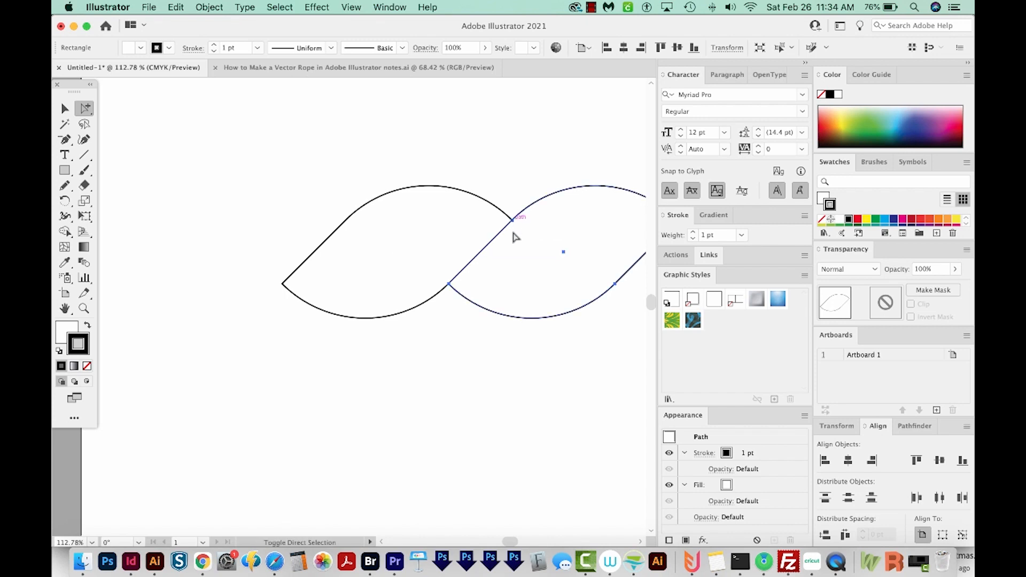
Switch to outline view and check the alignment of the anchor points where the two leaf shapes meet
key("super+y")
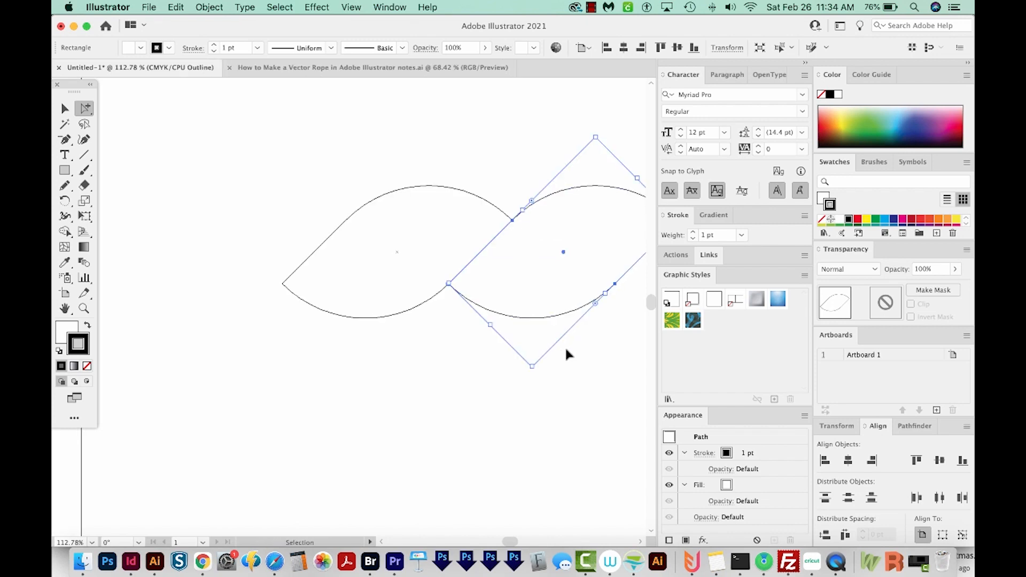
left_click_drag(566, 385, 473, 408)
key("z")
left_click_drag(355, 224, 540, 350)
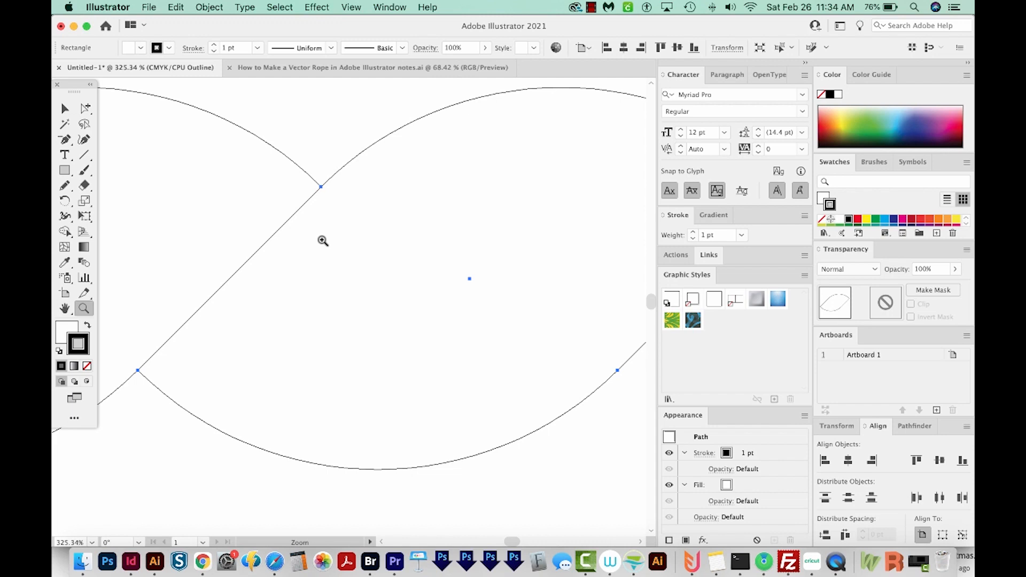
key("a")
left_click(335, 180, "alt")
mouse_move(336, 178)
left_mouse_down()
mouse_move(371, 190)
mouse_move(346, 199)
mouse_move(327, 190)
left_mouse_up()
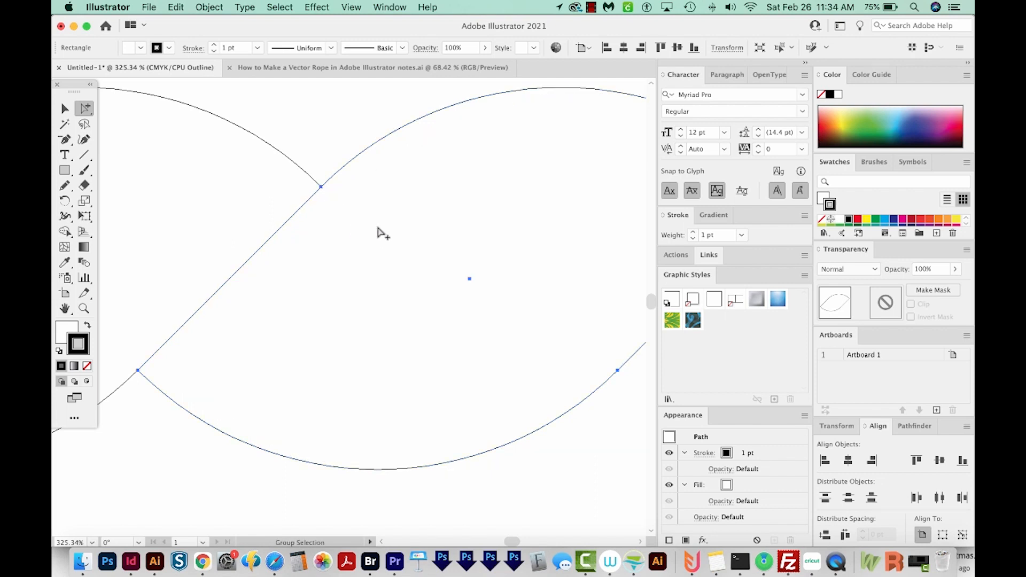
Draw a rectangle spanning from the left leaf's center to the right leaf's center, extending above and below both shapes
key("v")
key("super+1")
left_click_drag(250, 199, 393, 326)
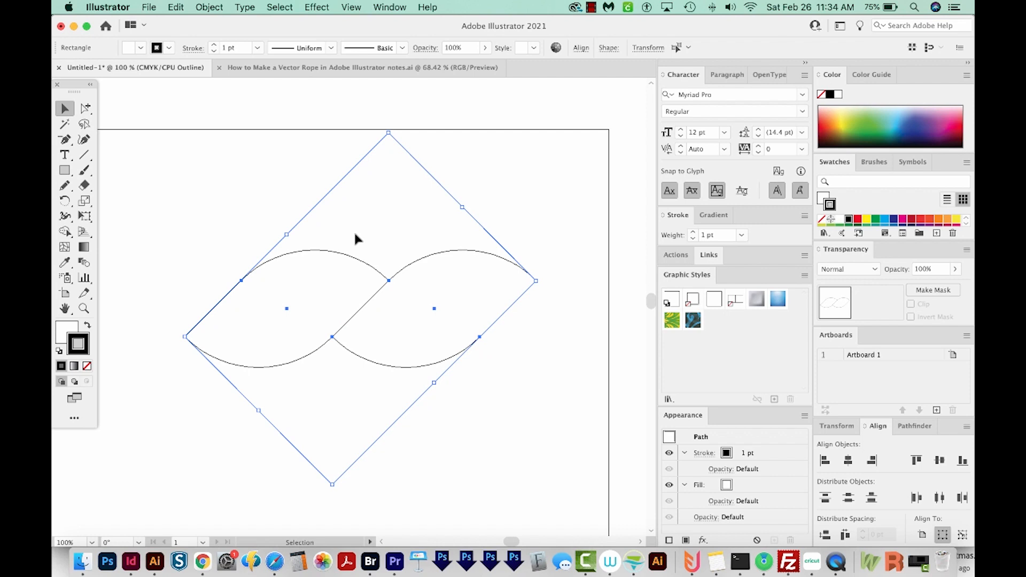
key("m")
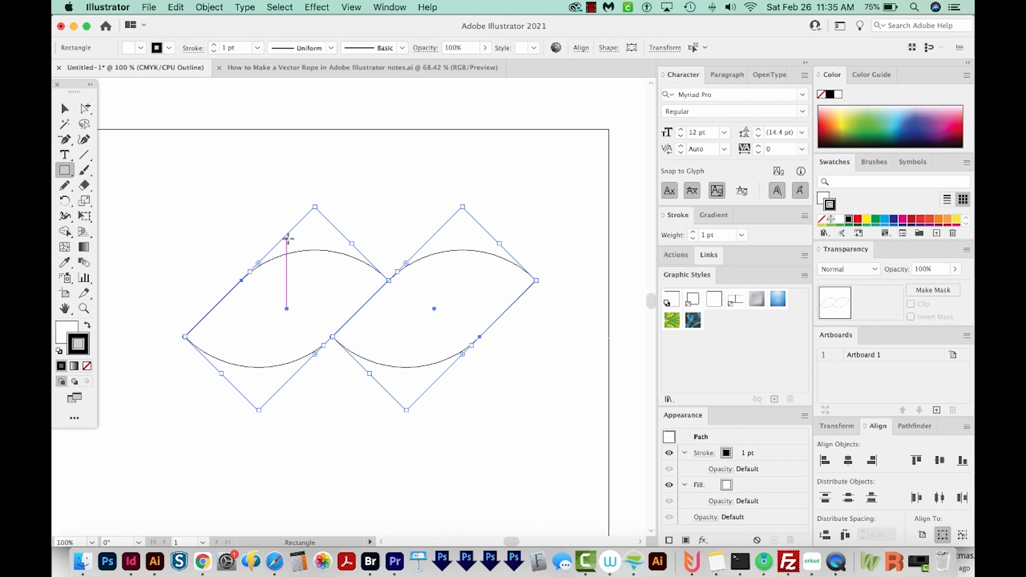
left_click_drag(286, 238, 435, 398)
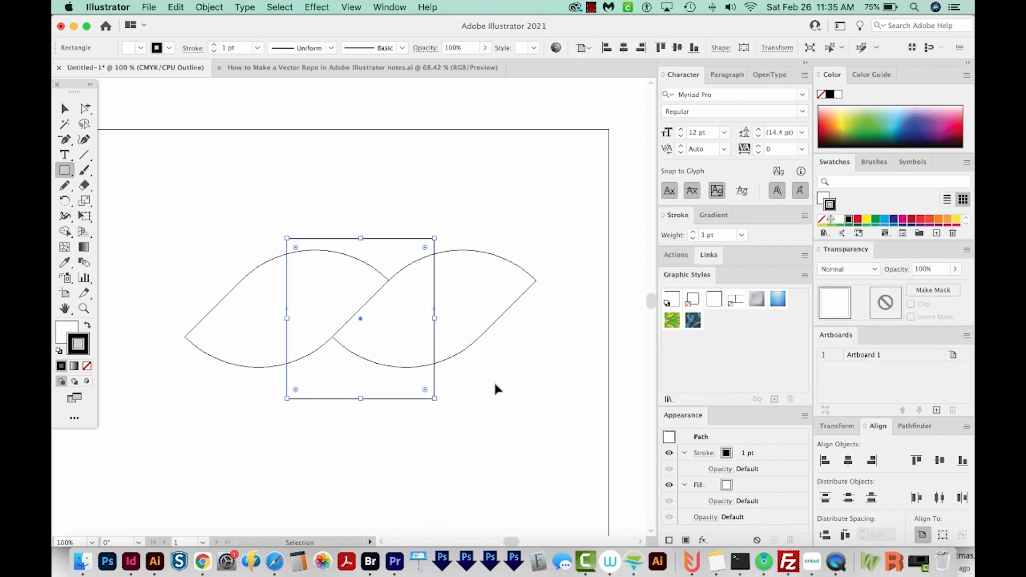
Return to preview mode and remove the fill from both leaf shapes
key("super+y")
key("v")
left_click_drag(563, 241, 509, 319)
left_click_drag(231, 262, 263, 300)
left_click(63, 337)
left_click(86, 366)
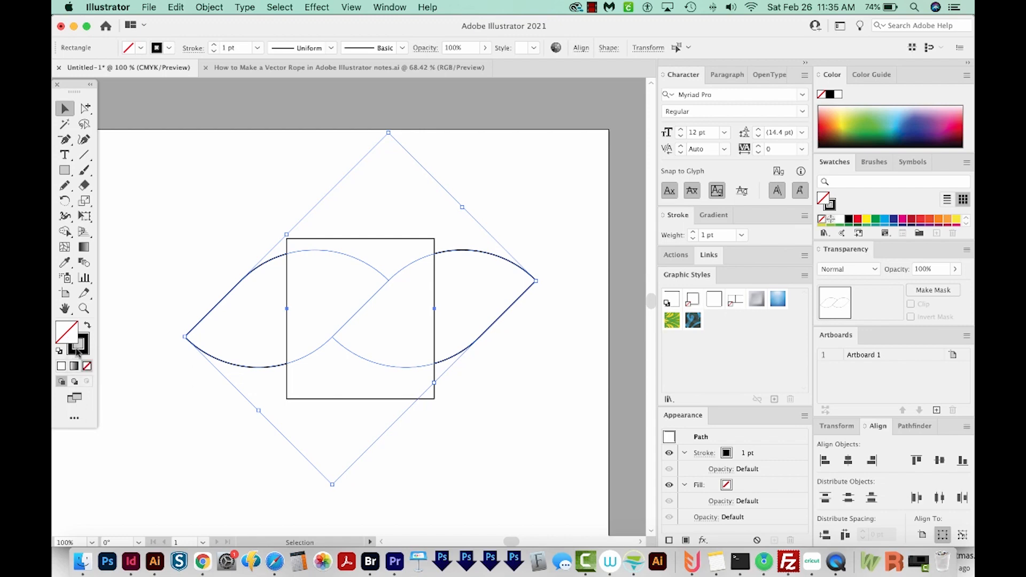
Set the stroke weight of both leaf shapes to 9 pt
left_click(78, 348)
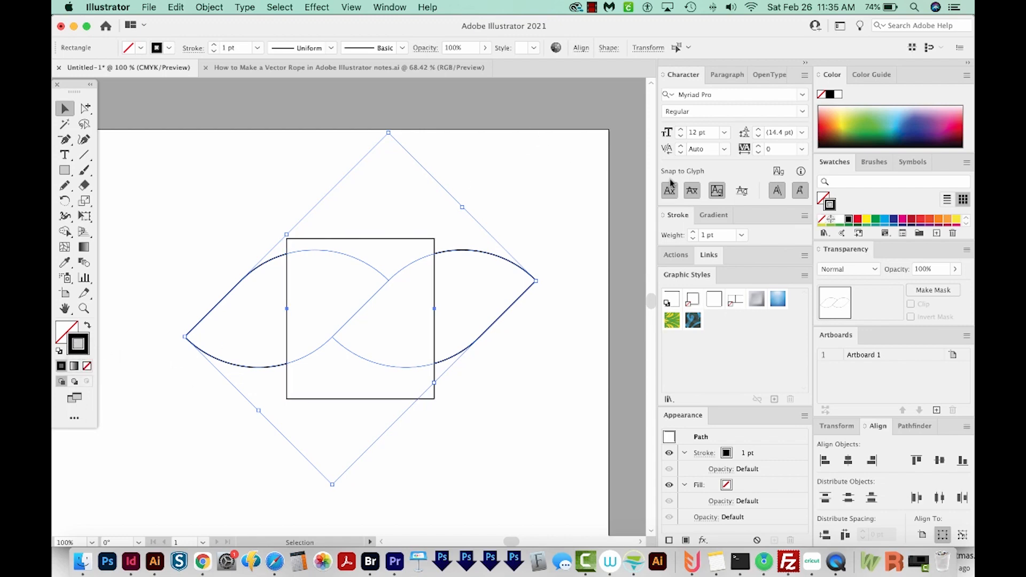
left_click(685, 236)
key("Up")
key("Up")
key("Up")
key("Up")
key("Up")
key("Up")
key("Up")
key("Up")
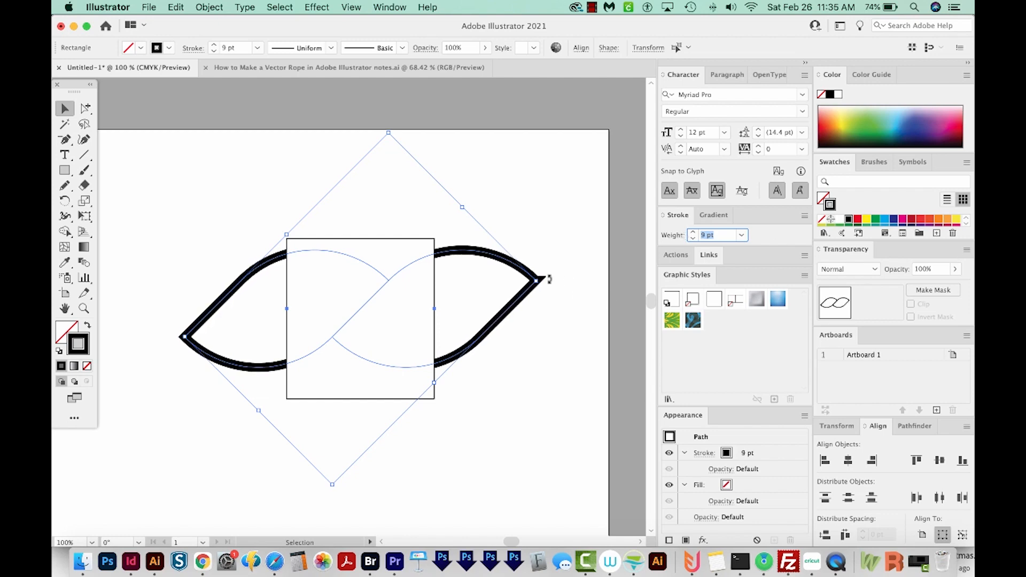
Give the leaf outlines a round cap and round corner joins
left_click(674, 218)
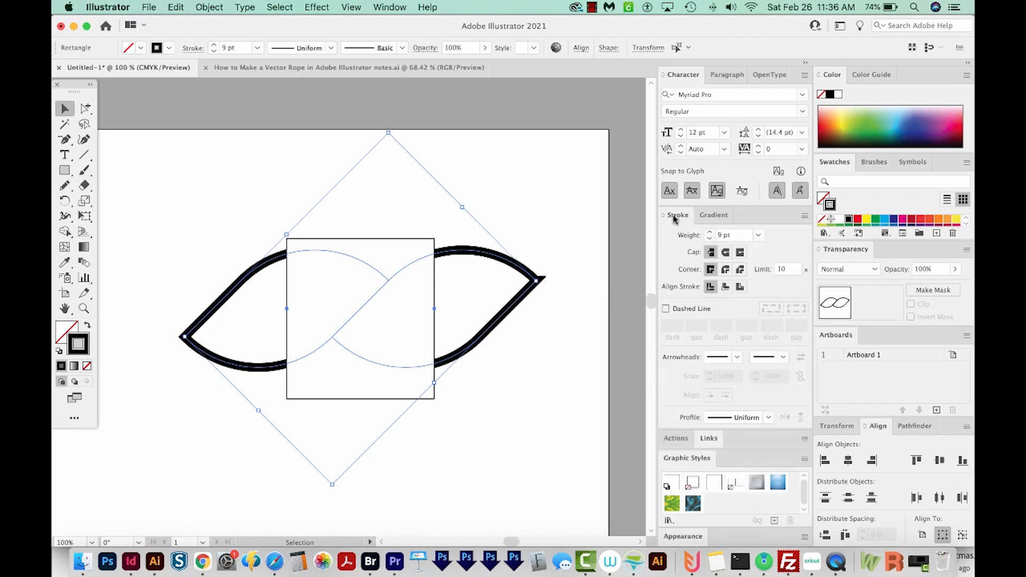
left_click(725, 255)
left_click(726, 271)
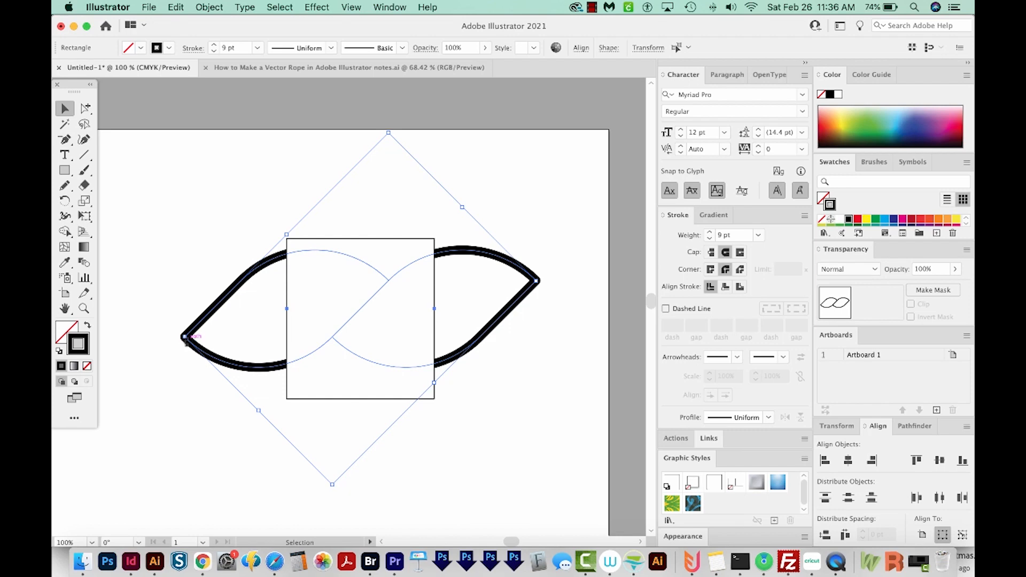
Remove both the stroke and the fill from the central rectangle
left_click(389, 265)
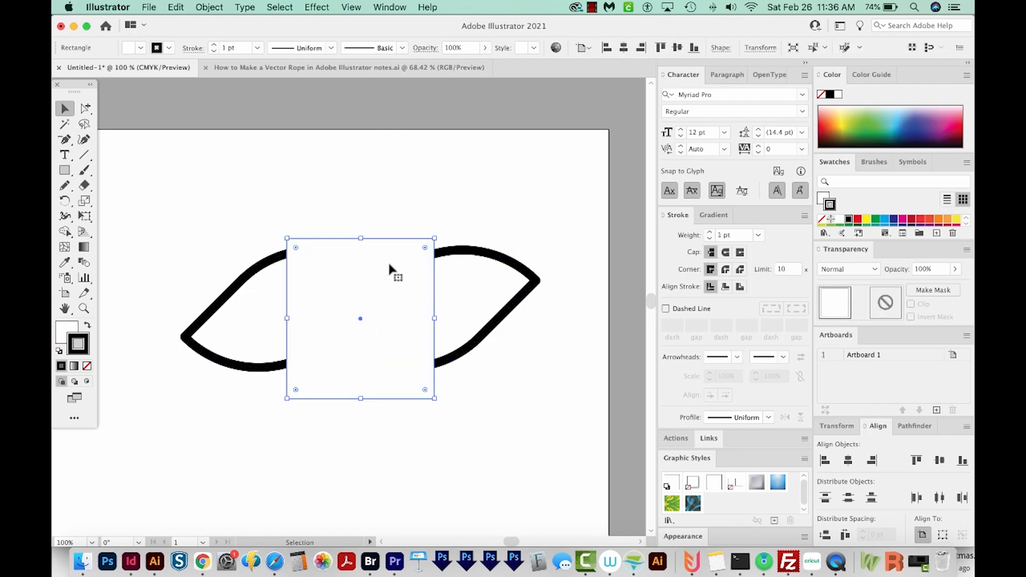
key("/")
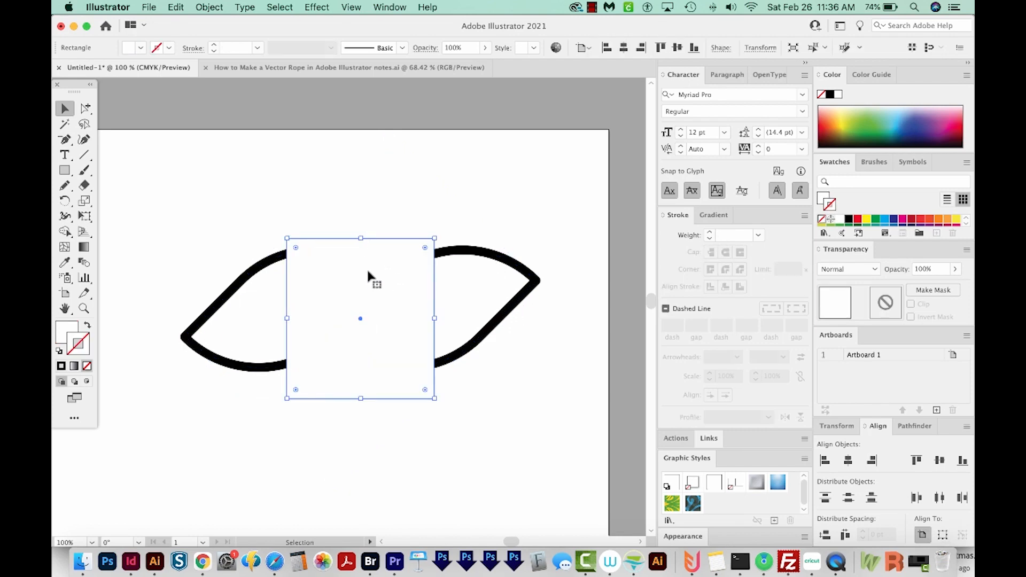
key("x")
key("/")
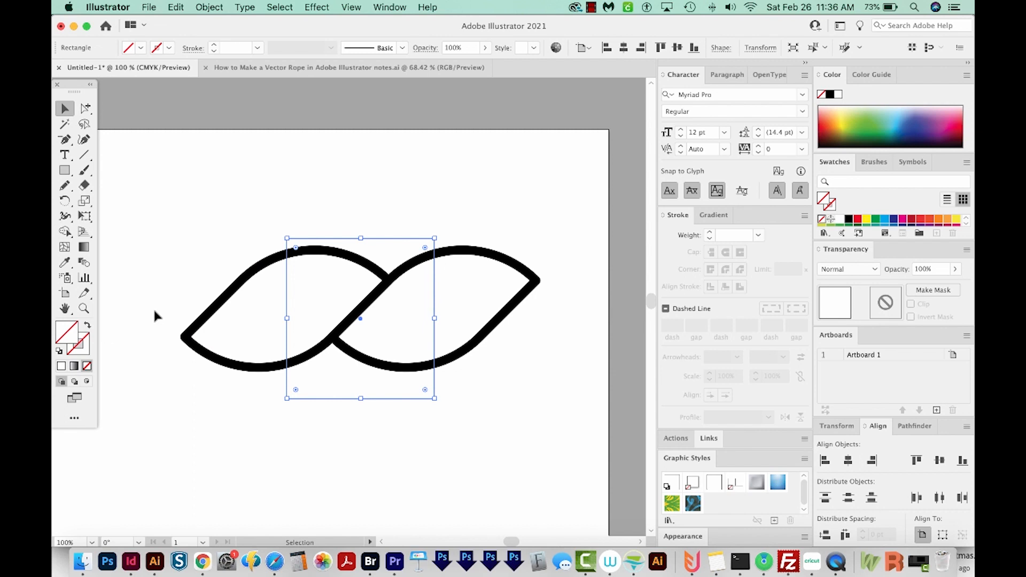
Expand the fill and stroke of both leaf shapes and the rectangle
left_click_drag(159, 316, 556, 405)
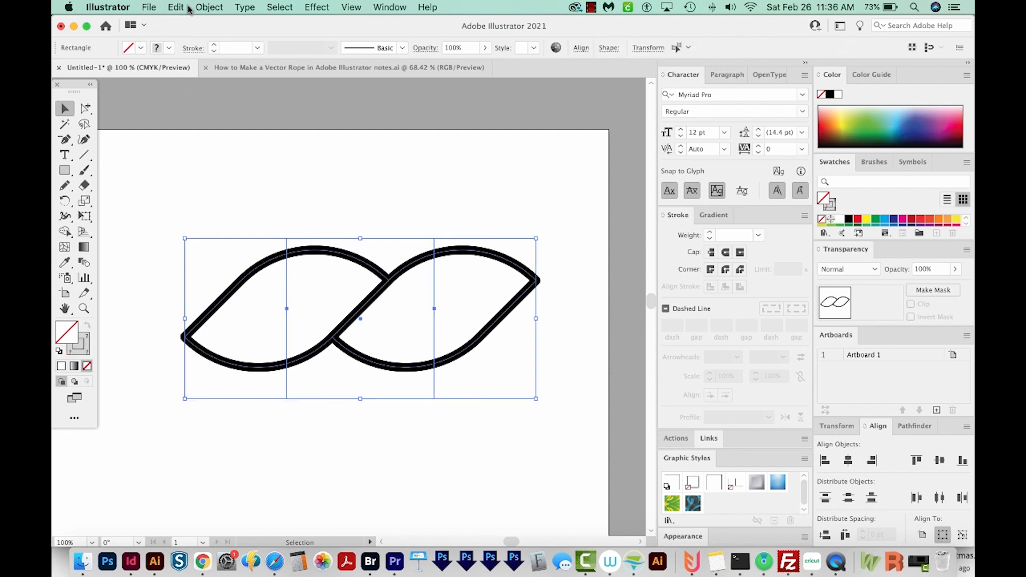
left_click(208, 7)
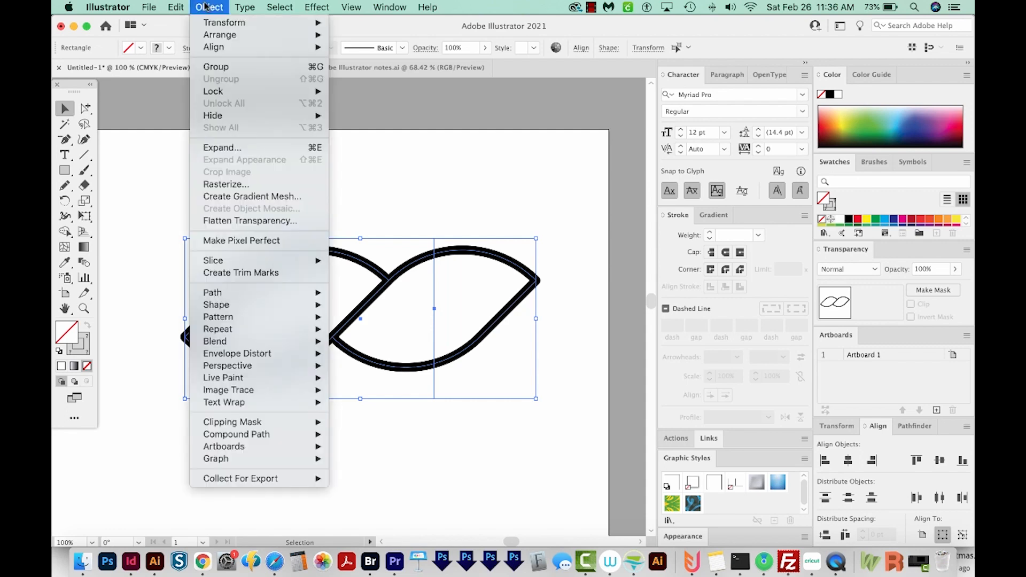
left_click(247, 149)
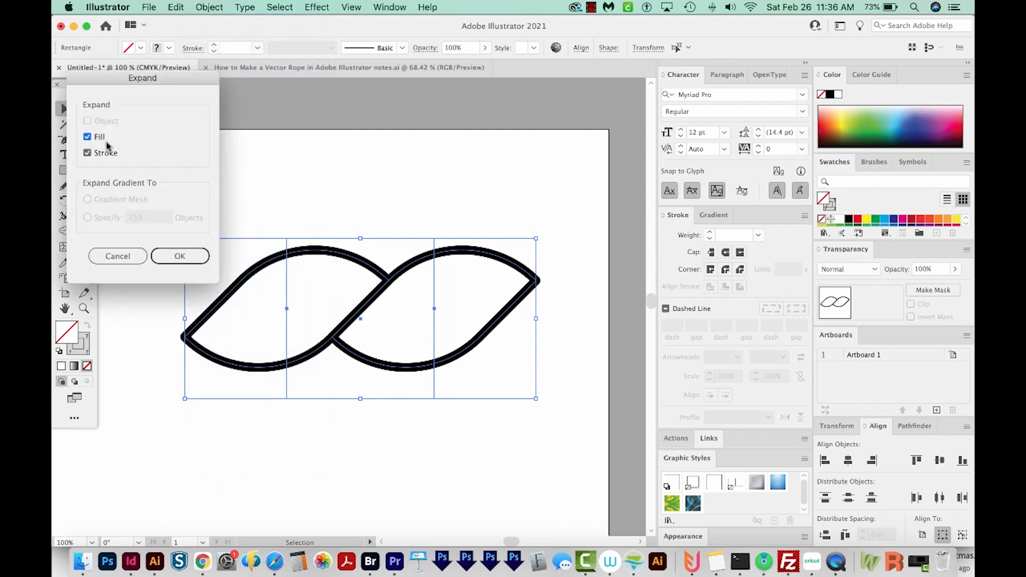
left_click(198, 264)
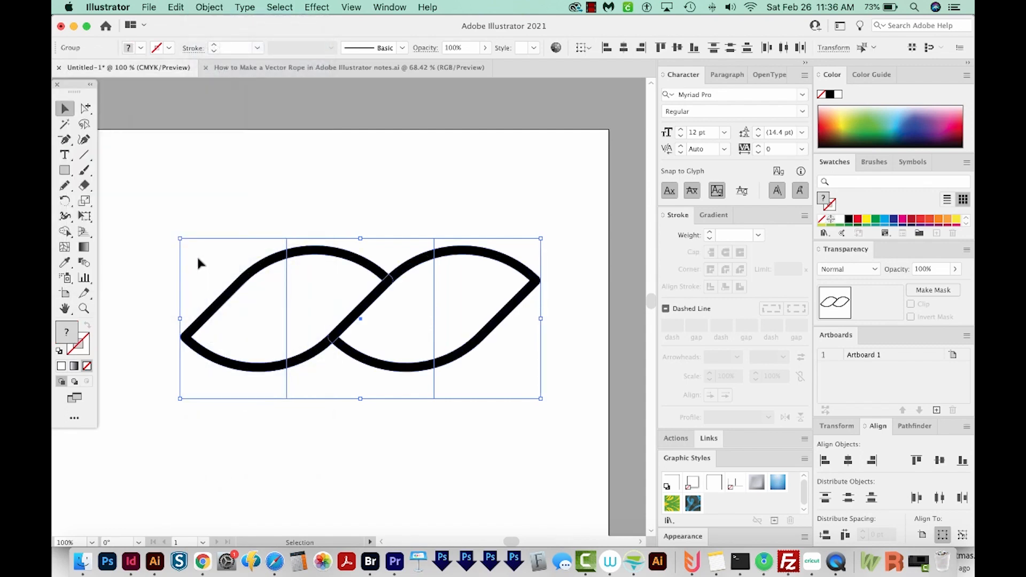
Divide the expanded artwork with Pathfinder and ungroup the resulting pieces
left_click(912, 427)
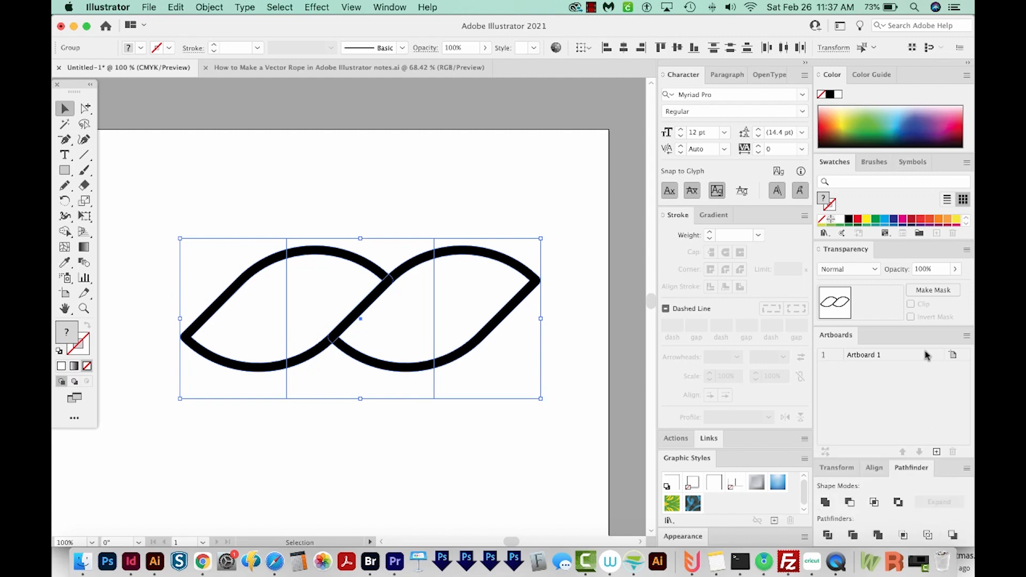
left_click(383, 7)
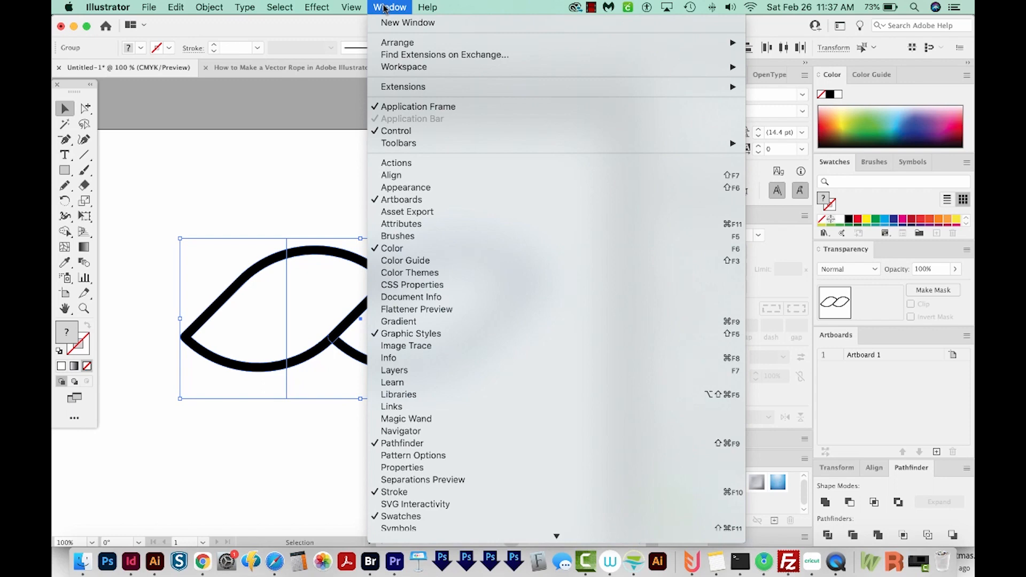
left_click(886, 428)
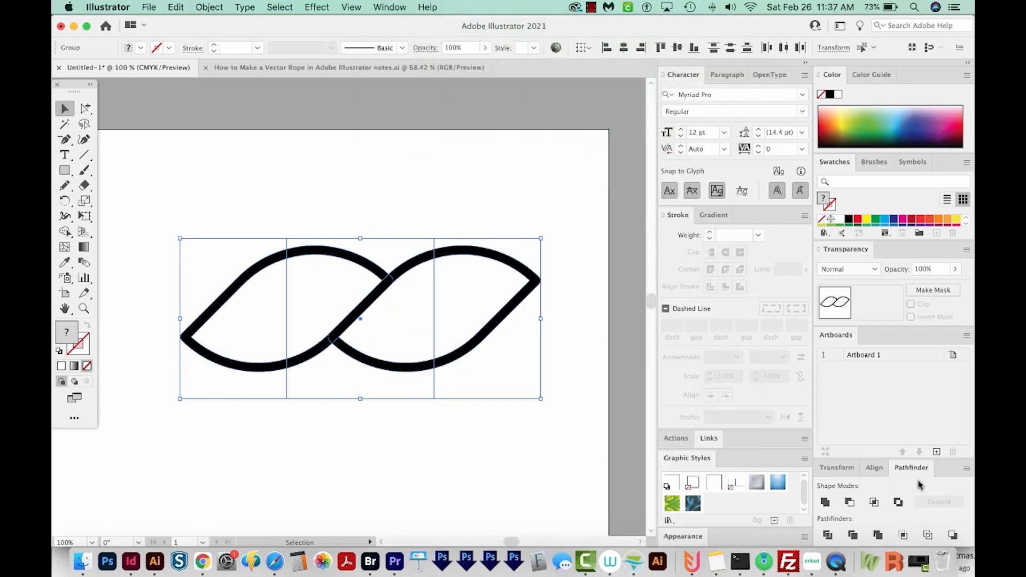
left_click(827, 535)
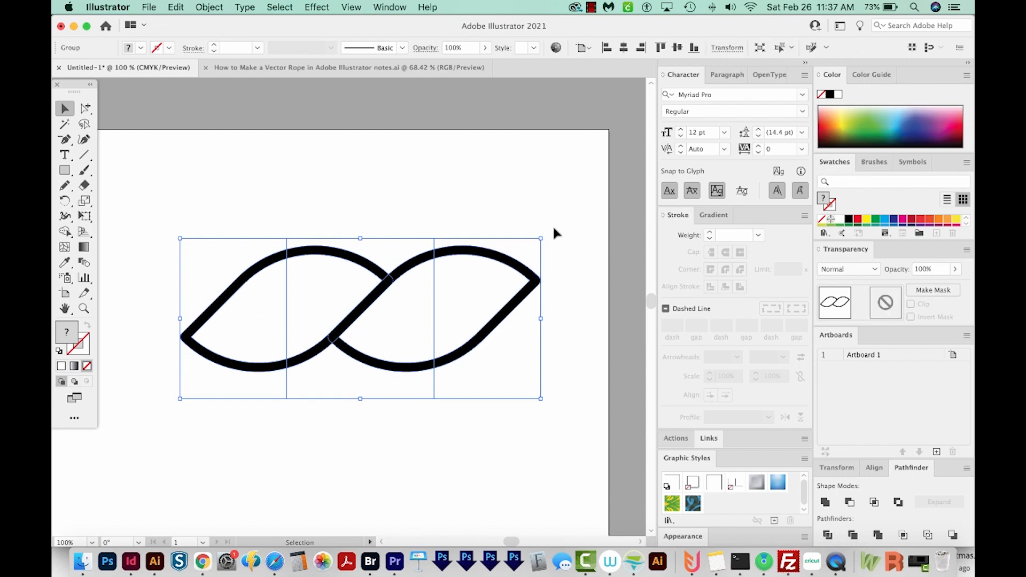
key("shift+super+g")
Delete the rope ends outside the central rectangle and the leftover rectangle pieces above and below with Shape Builder
key("shift+m")
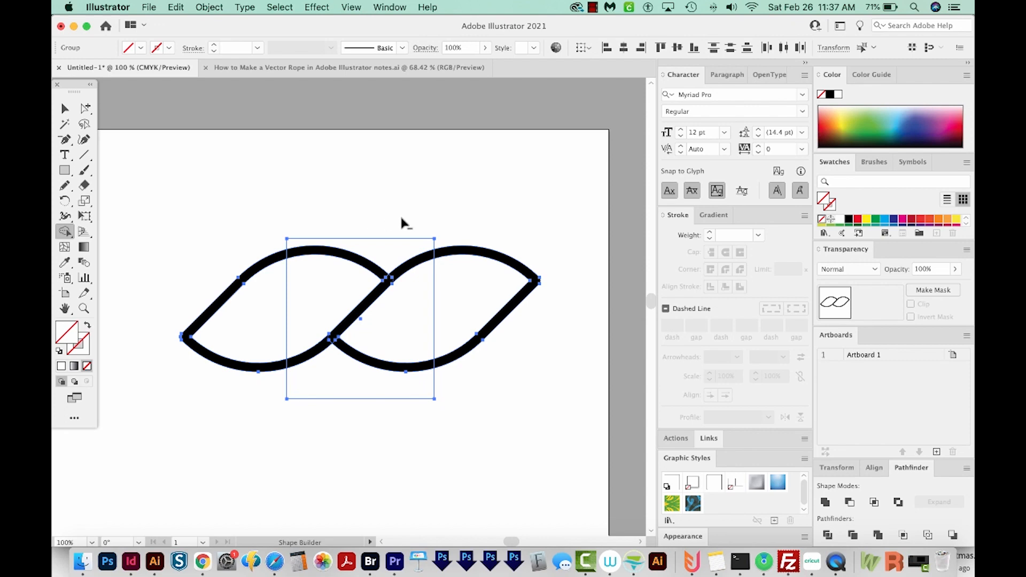
mouse_move(395, 240)
left_mouse_down()
mouse_move(455, 236)
mouse_move(474, 375)
mouse_move(320, 402)
left_mouse_up()
left_click_drag(244, 372, 226, 270)
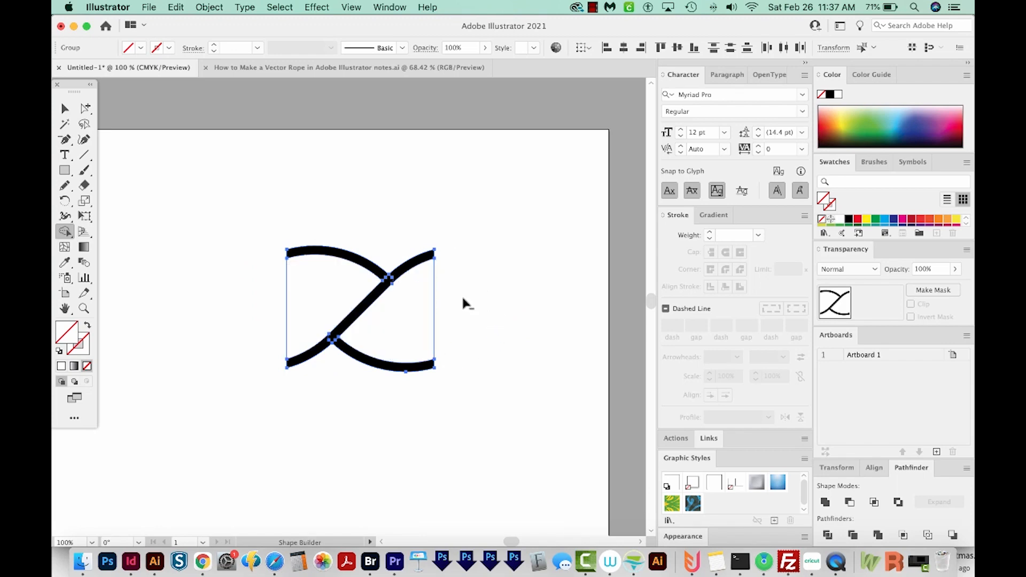
left_click_drag(264, 286, 291, 289)
Merge all remaining black outline pieces into one shape with Shape Builder
key("v")
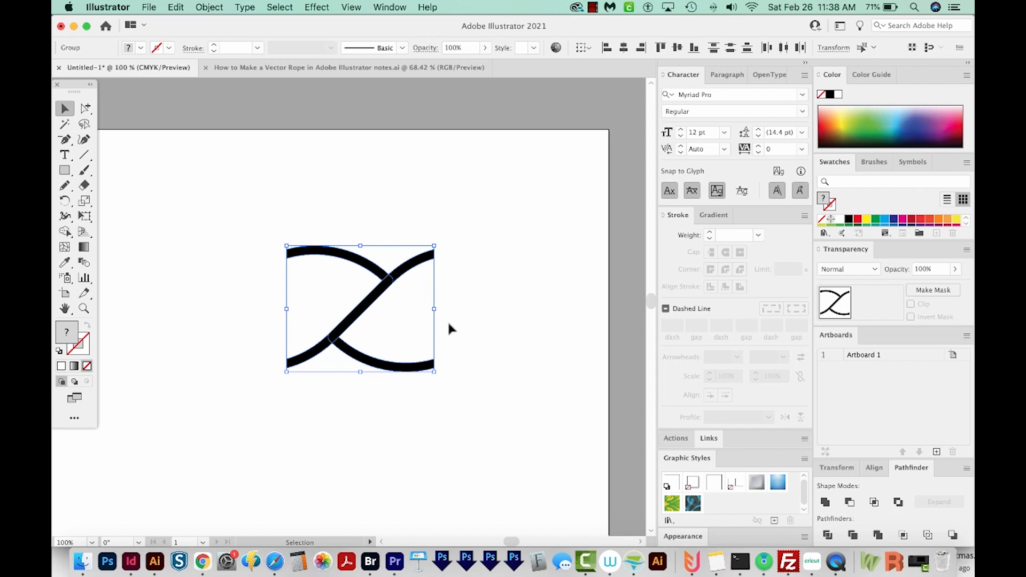
left_click(65, 232)
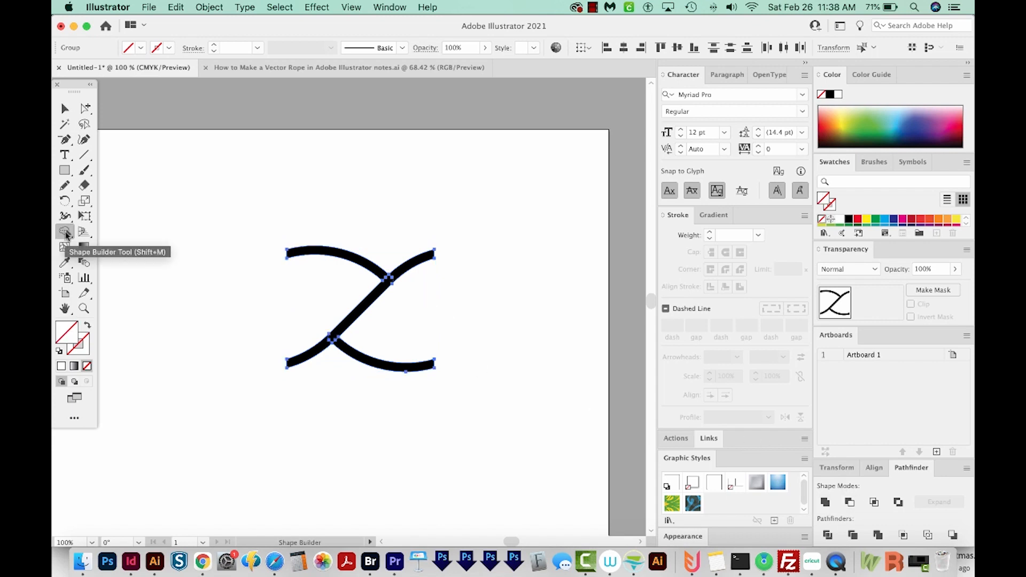
left_click_drag(213, 204, 470, 426)
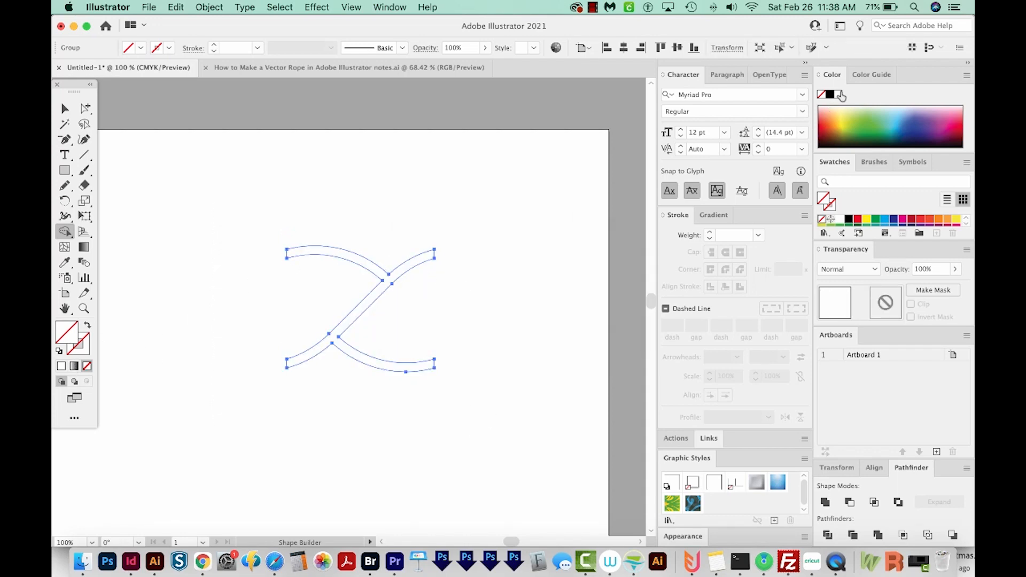
Fill the merged rope segment with black and scale it down proportionally to a small tile
left_click(829, 96)
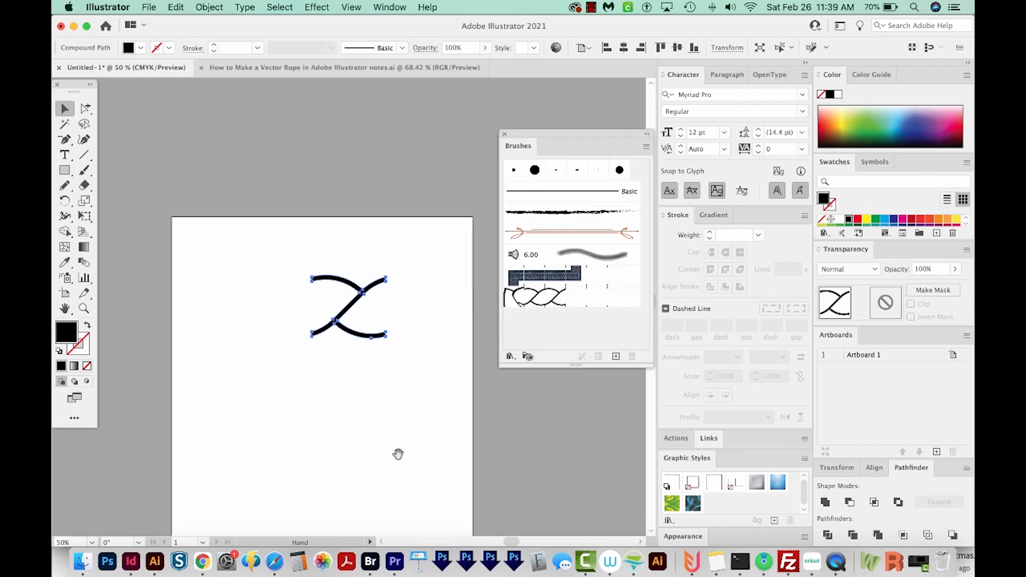
left_click_drag(398, 453, 383, 330)
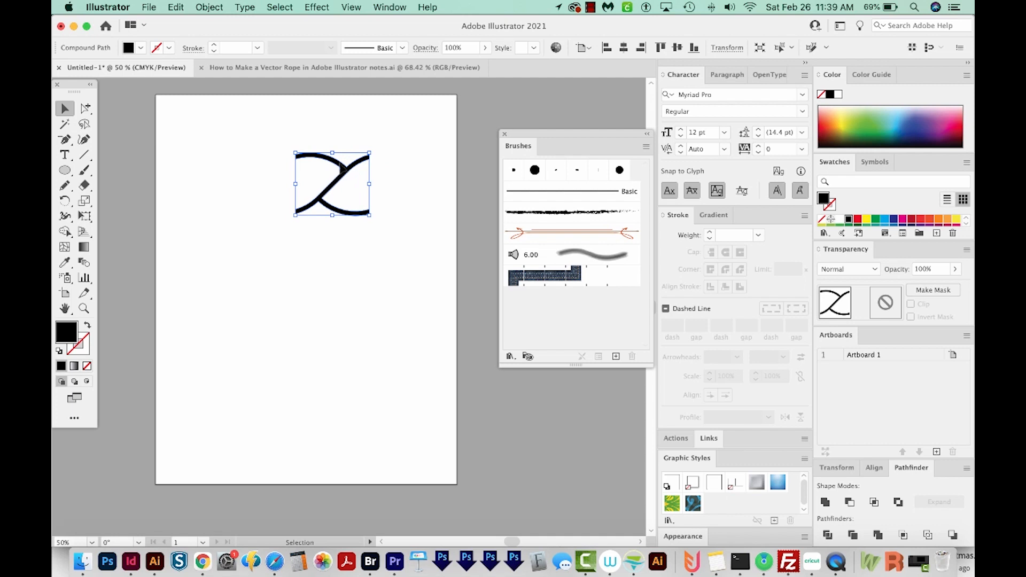
key("super+space")
left_click_drag(422, 119, 216, 297)
left_click_drag(238, 301, 149, 313)
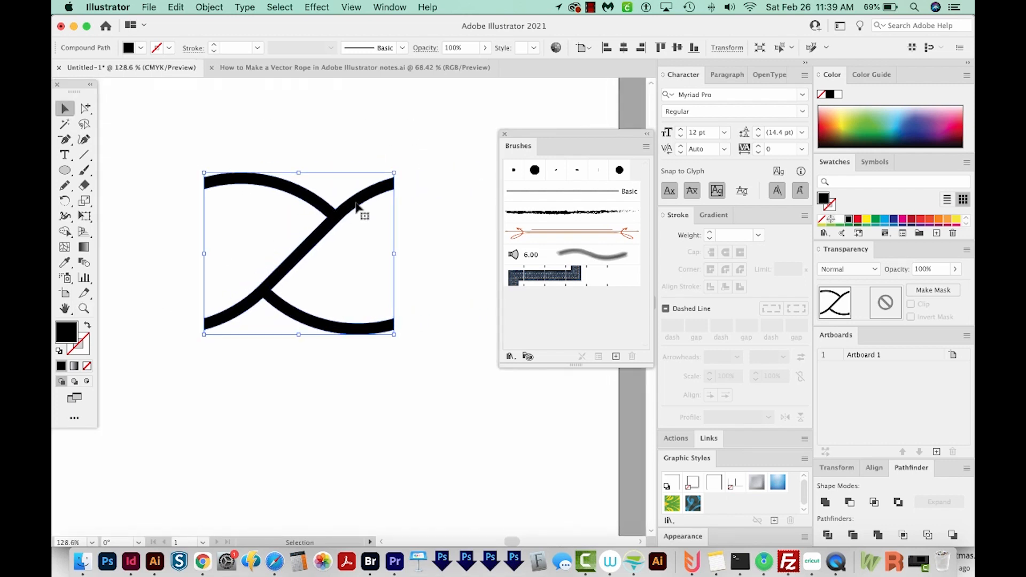
left_click_drag(395, 173, 228, 314)
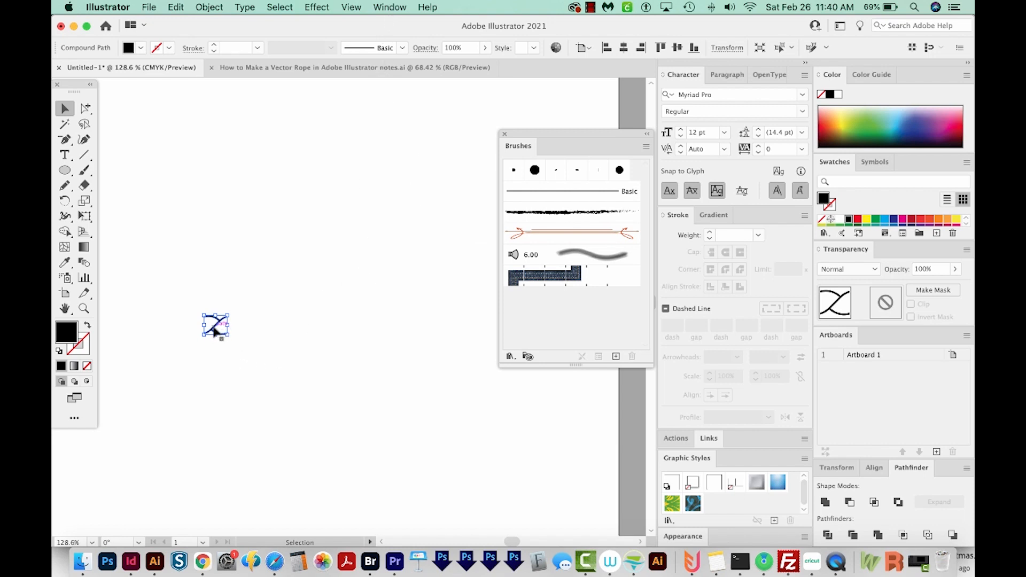
Create a new Pattern Brush from the small rope segment
mouse_move(218, 327)
left_mouse_down()
mouse_move(266, 310)
mouse_move(564, 311)
mouse_move(564, 331)
left_mouse_up()
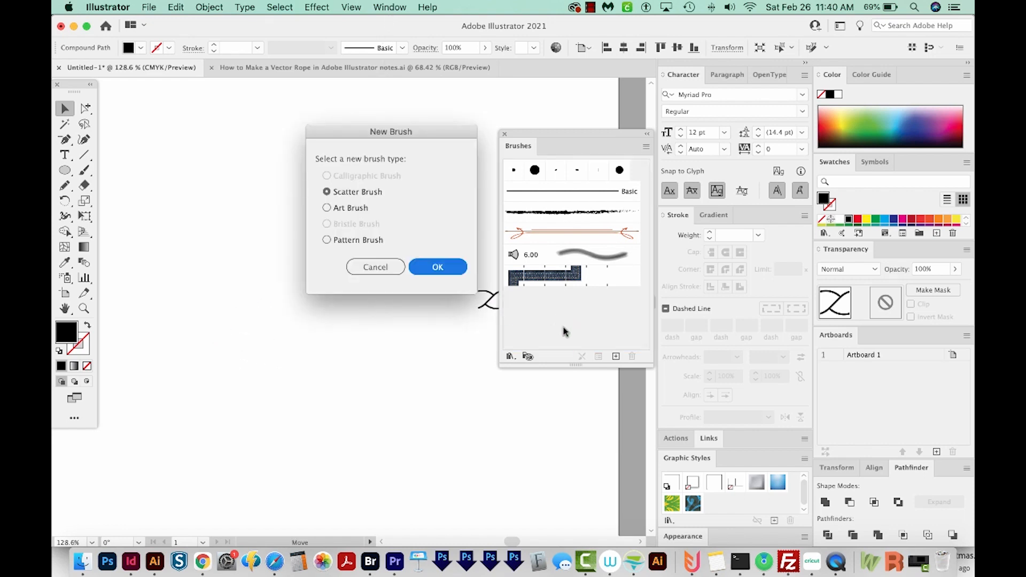
left_click(327, 240)
left_click(435, 267)
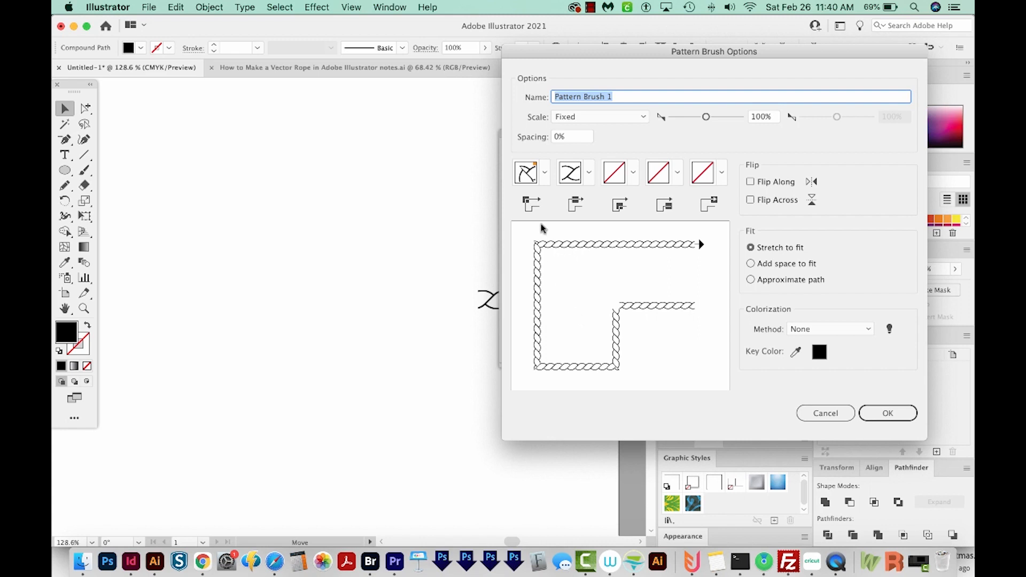
Set the brush's outer corner tile to Auto-Between and its colorization method to Tints, and accept the brush options
left_click(541, 175)
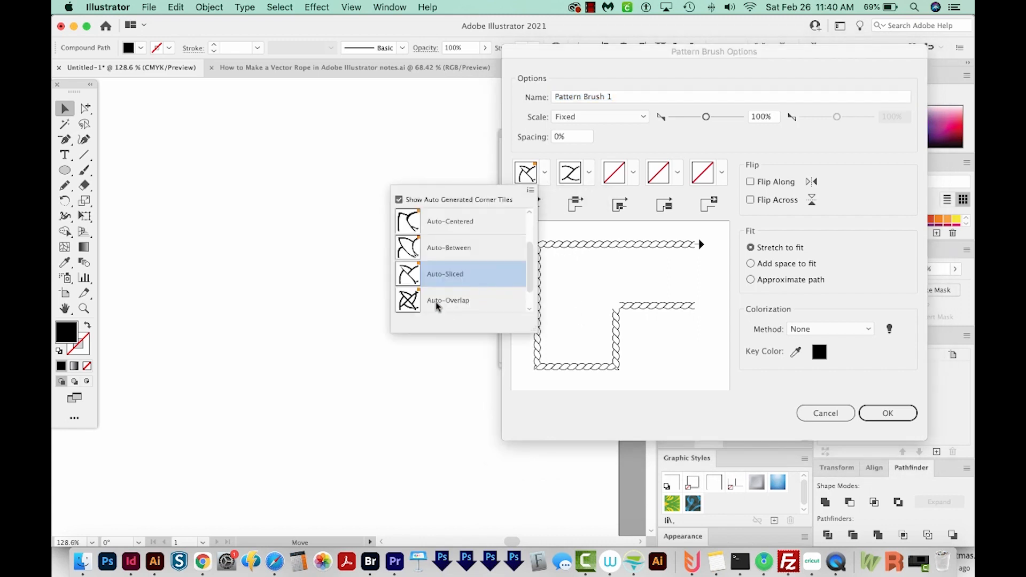
left_click(460, 249)
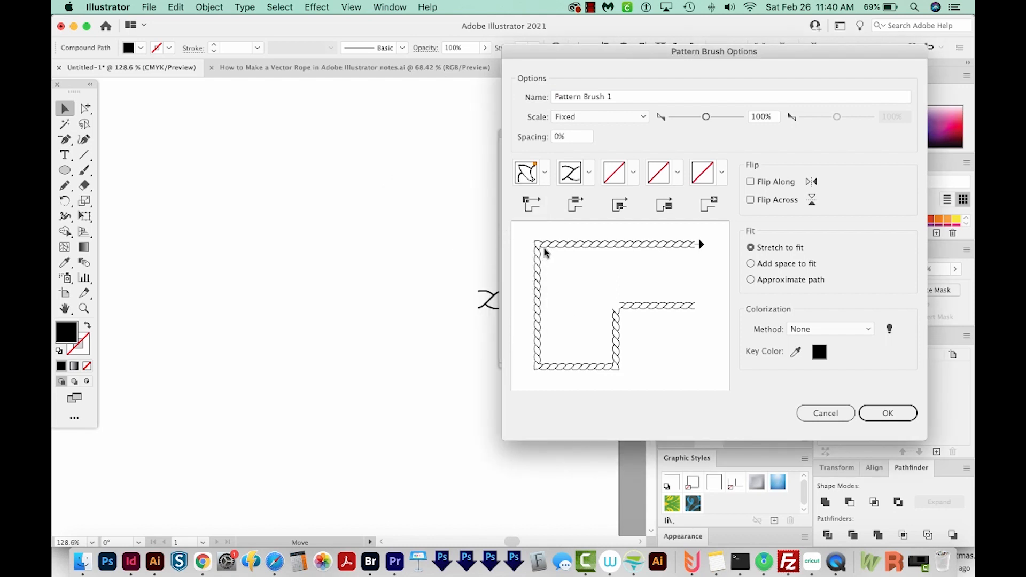
left_click(840, 334)
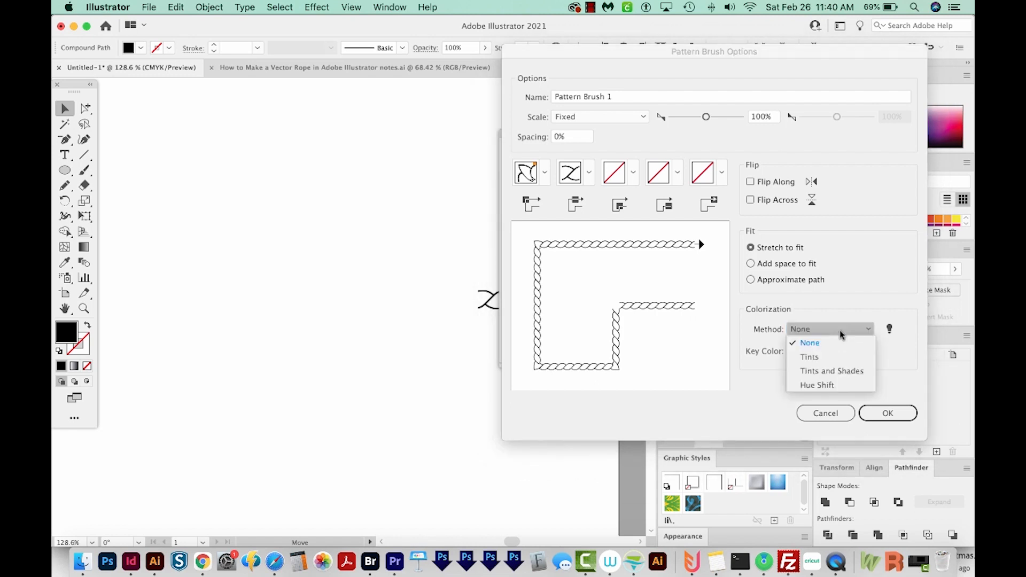
left_click(855, 357)
left_click(887, 413)
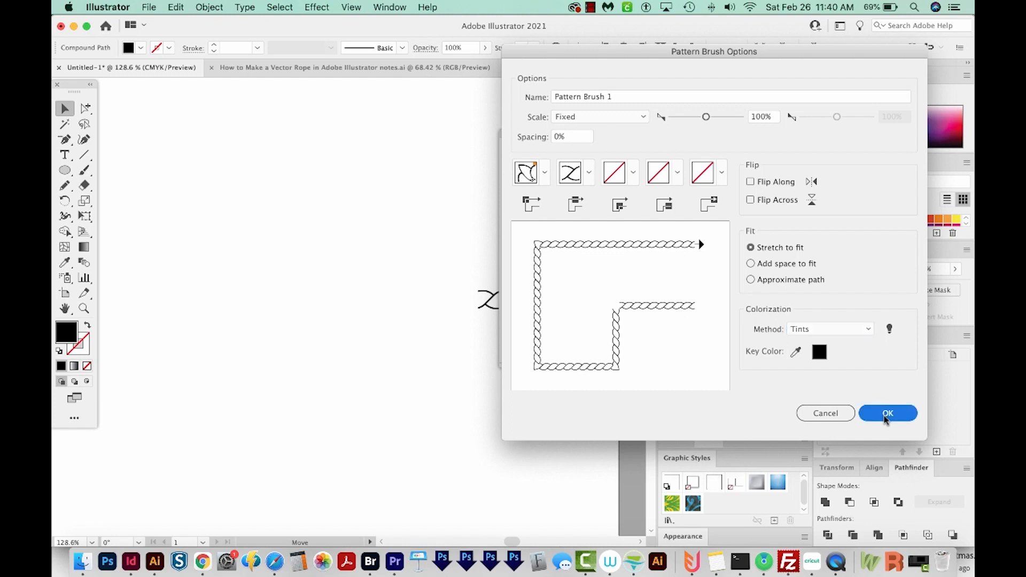
Paint a wavy stroke below the small rope segment with the new rope pattern brush
scroll(383, 350, "down", 1)
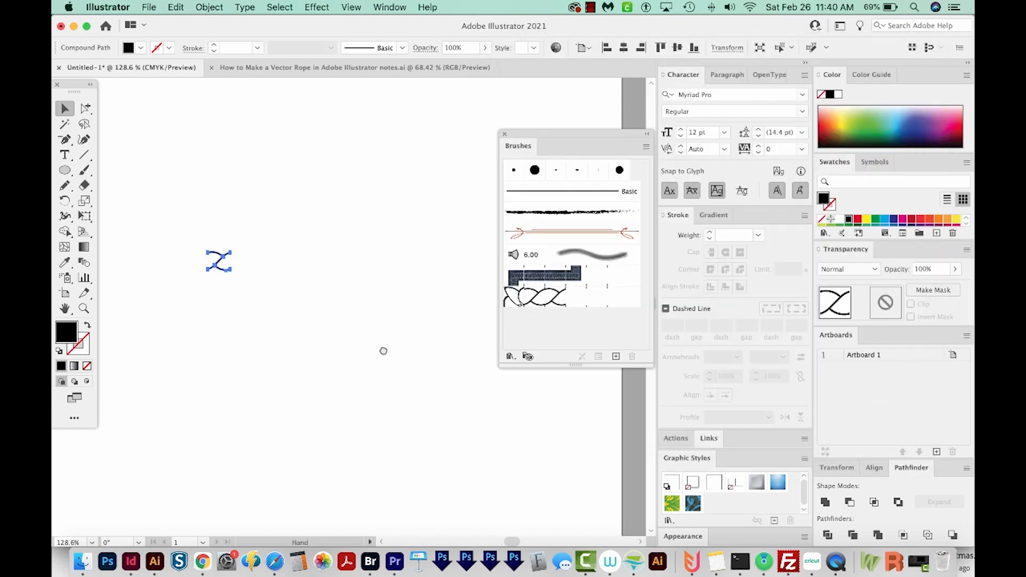
key("b")
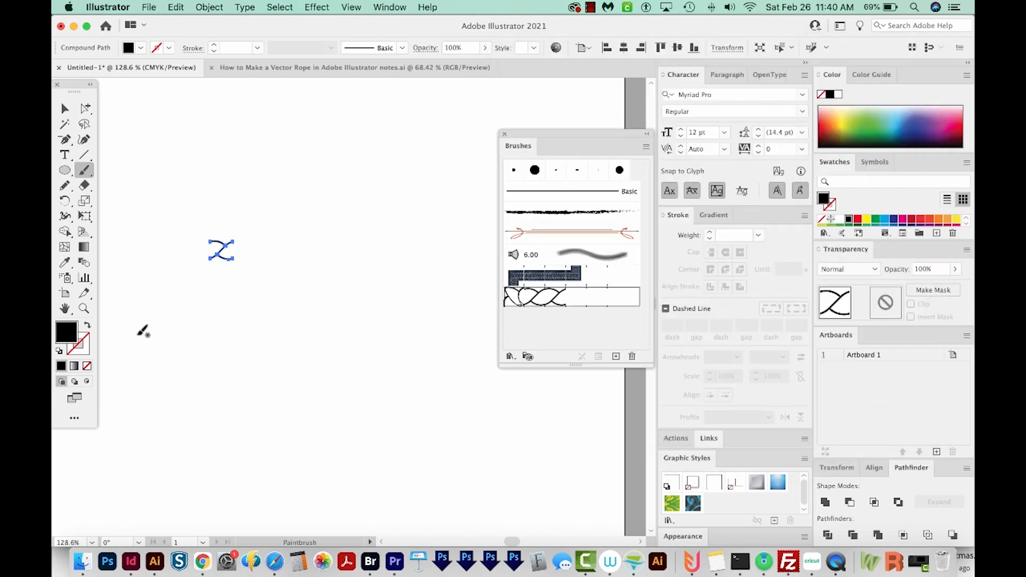
mouse_move(132, 377)
left_mouse_down()
mouse_move(185, 330)
mouse_move(241, 333)
mouse_move(334, 378)
mouse_move(384, 384)
mouse_move(414, 366)
mouse_move(410, 306)
left_mouse_up()
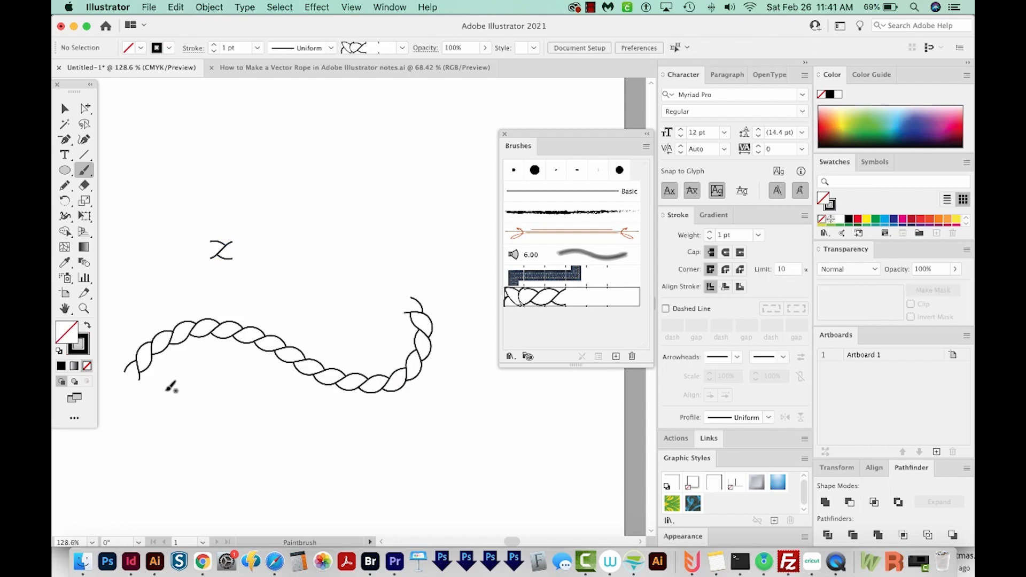
Draw a circle above the wavy rope and apply the rope pattern brush to its stroke
scroll(395, 250, "up", 5)
key("l")
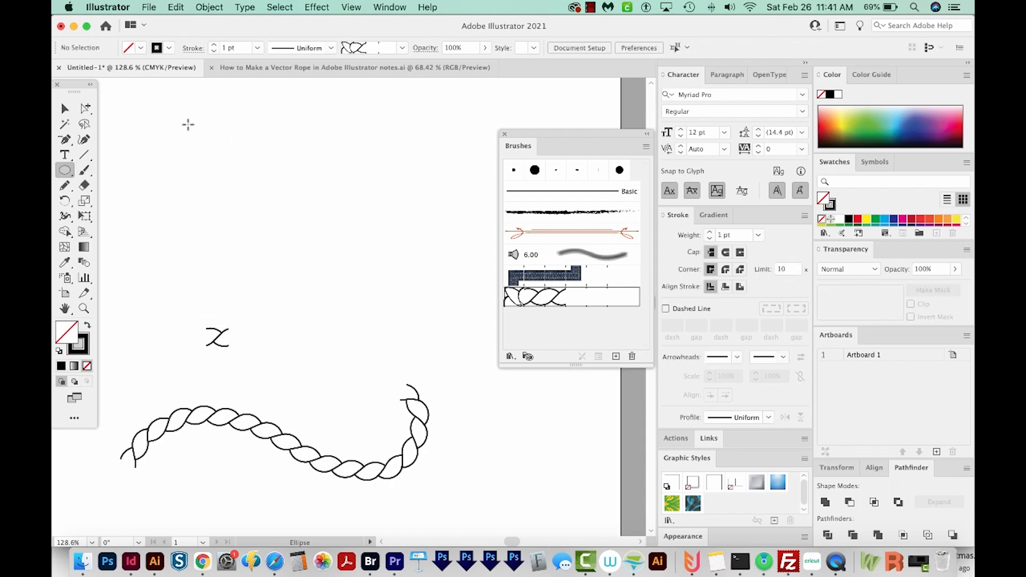
left_click_drag(190, 116, 394, 321)
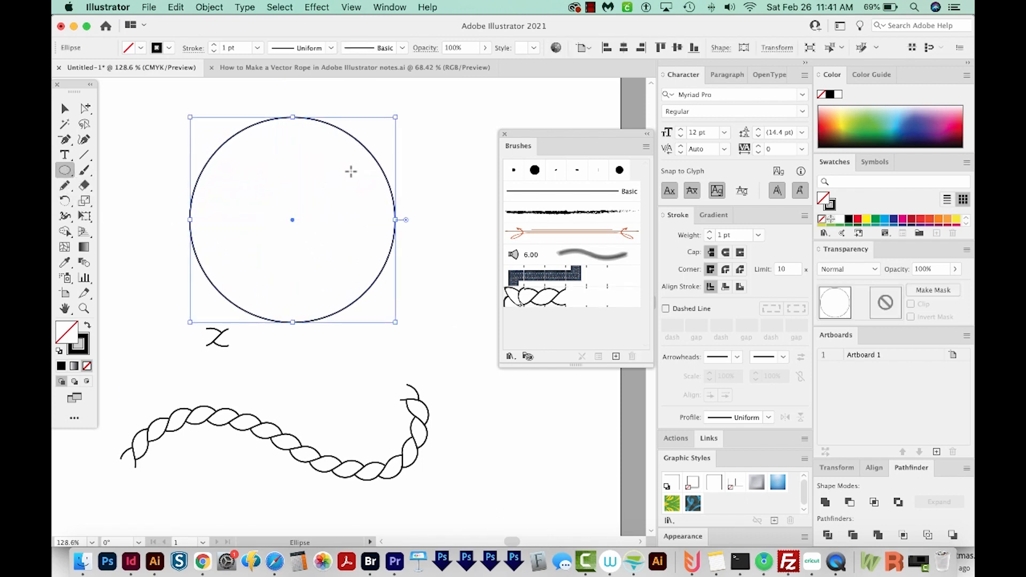
left_click(537, 302)
scroll(412, 361, "up", 2)
scroll(412, 362, "left", 3)
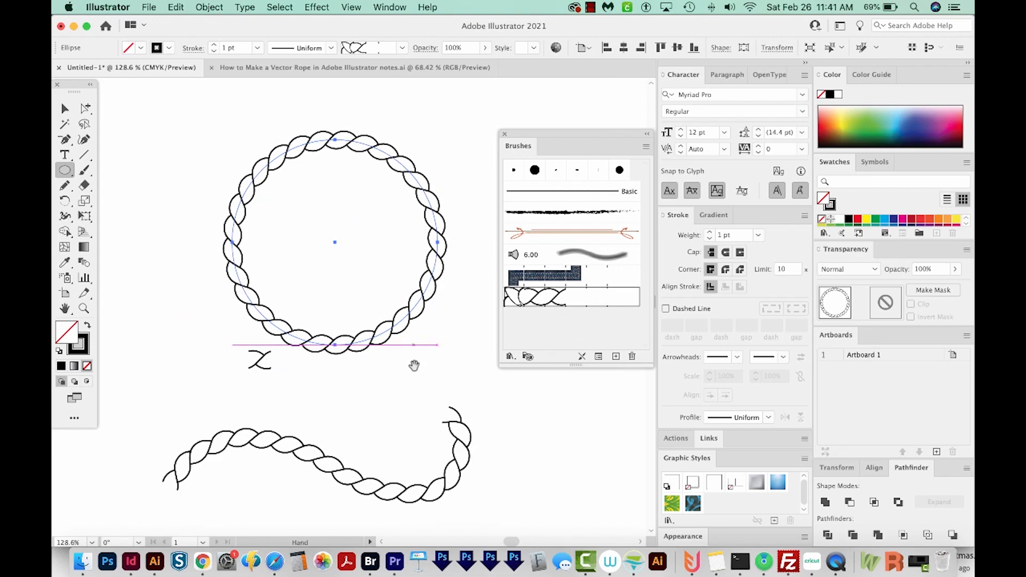
Paint a looped rope stroke with the Paintbrush in the empty area beside the rope circle
key("super+minus")
key("super+minus")
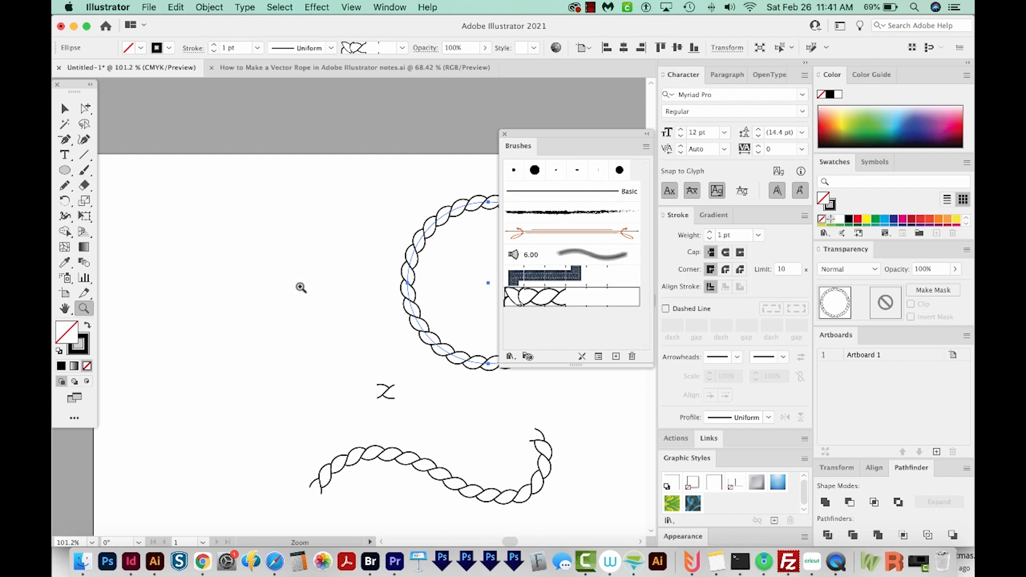
key("n")
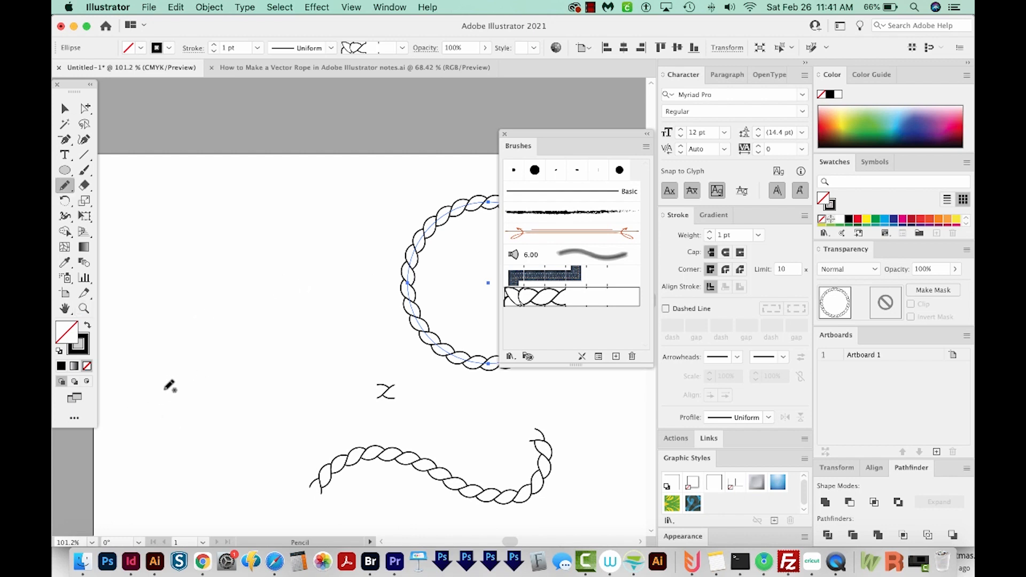
key("b")
mouse_move(177, 306)
left_mouse_down()
mouse_move(278, 263)
mouse_move(288, 223)
mouse_move(251, 217)
mouse_move(226, 245)
mouse_move(270, 439)
left_mouse_up()
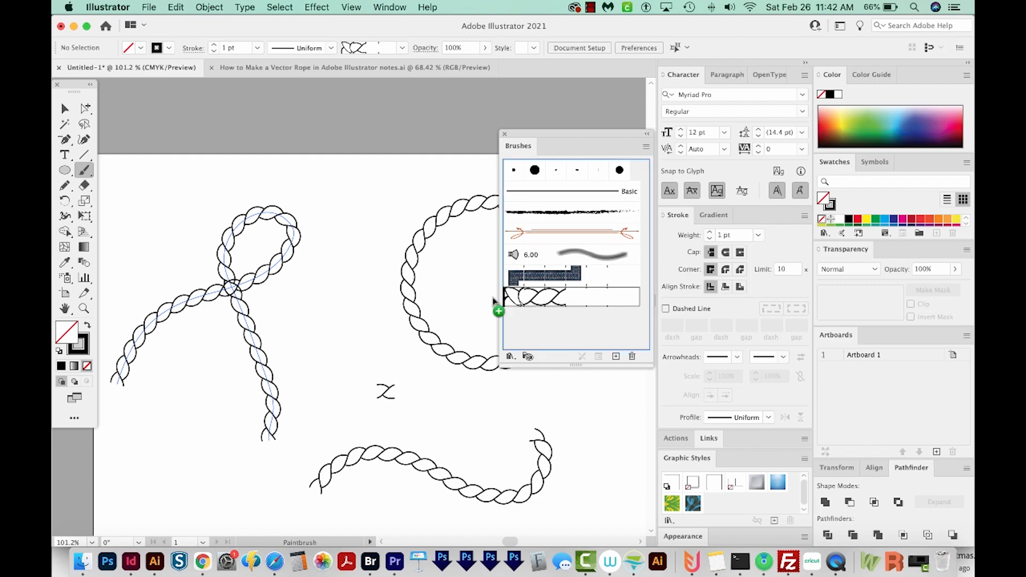
Place the rope brush's tile artwork on the artboard between the looped rope and the rope circle
left_click_drag(316, 309, 357, 308)
key("z")
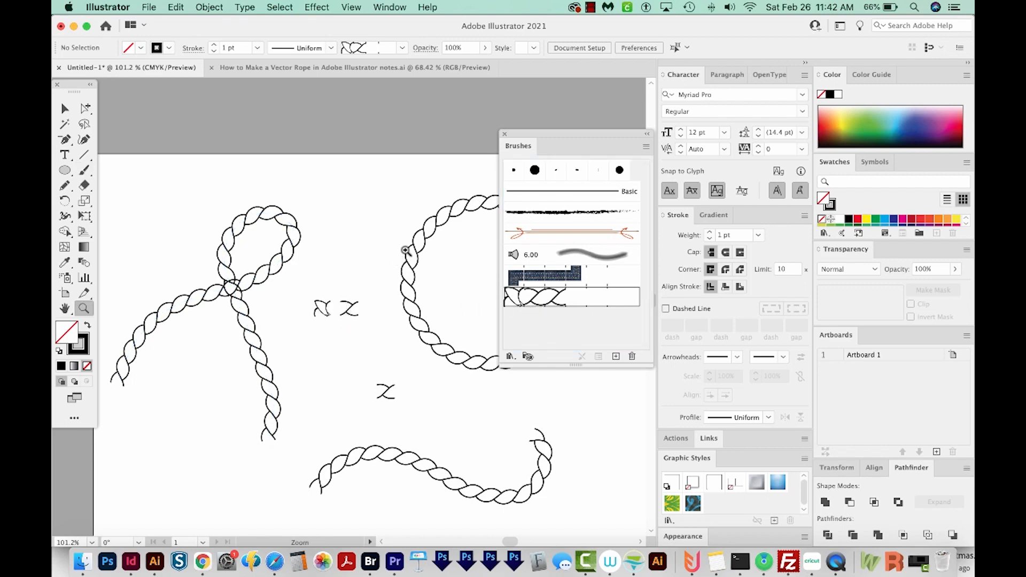
left_click_drag(393, 264, 289, 370)
mouse_move(465, 190)
left_mouse_down()
mouse_move(385, 321)
mouse_move(345, 352)
left_mouse_up()
Copy the unfilled bounding rectangle around the rope side tile, using outline view to select it, and deselect it
key("a")
key("ctrl+y")
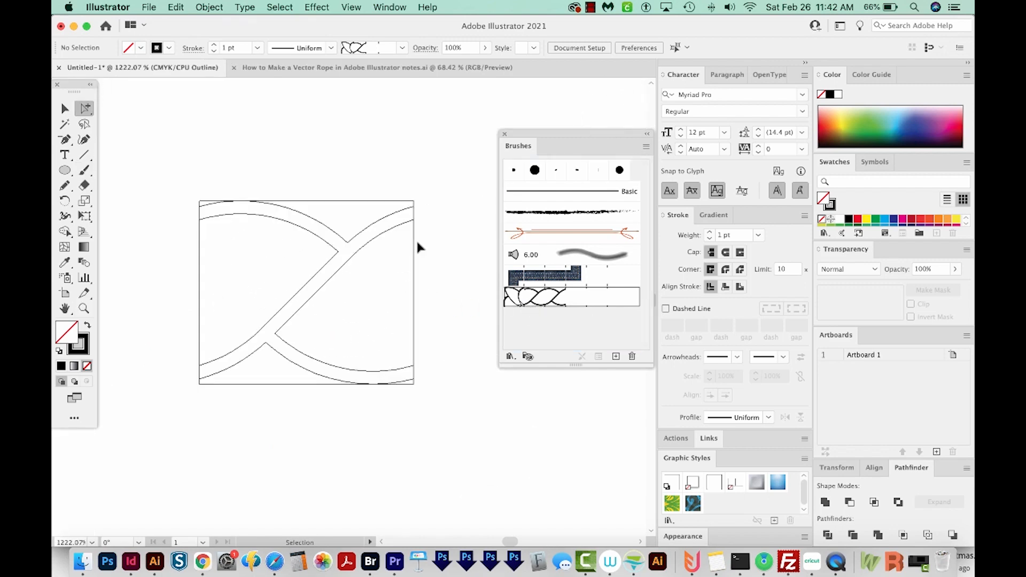
left_click(408, 206)
key("ctrl+y")
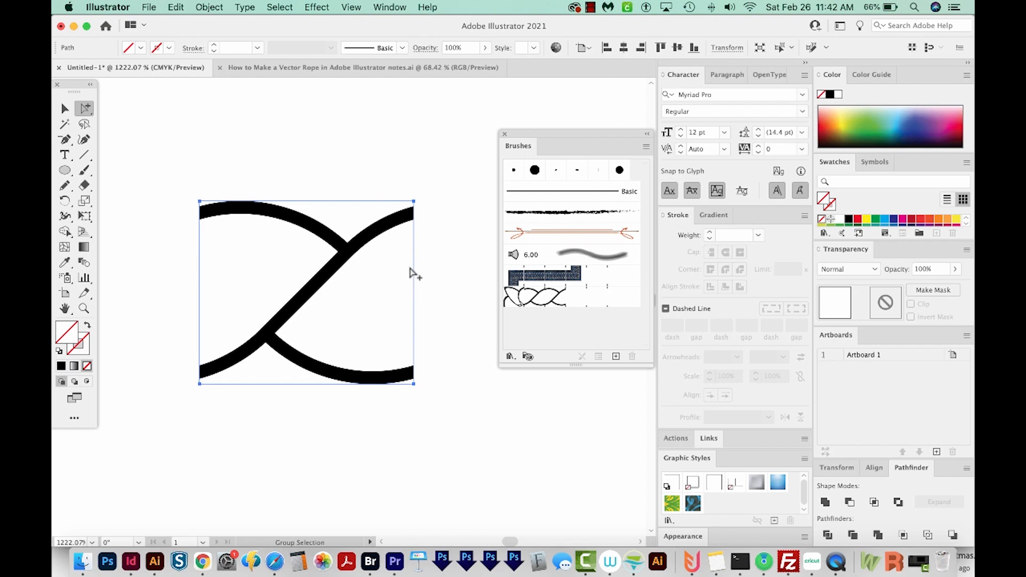
key("super")
left_click(403, 478)
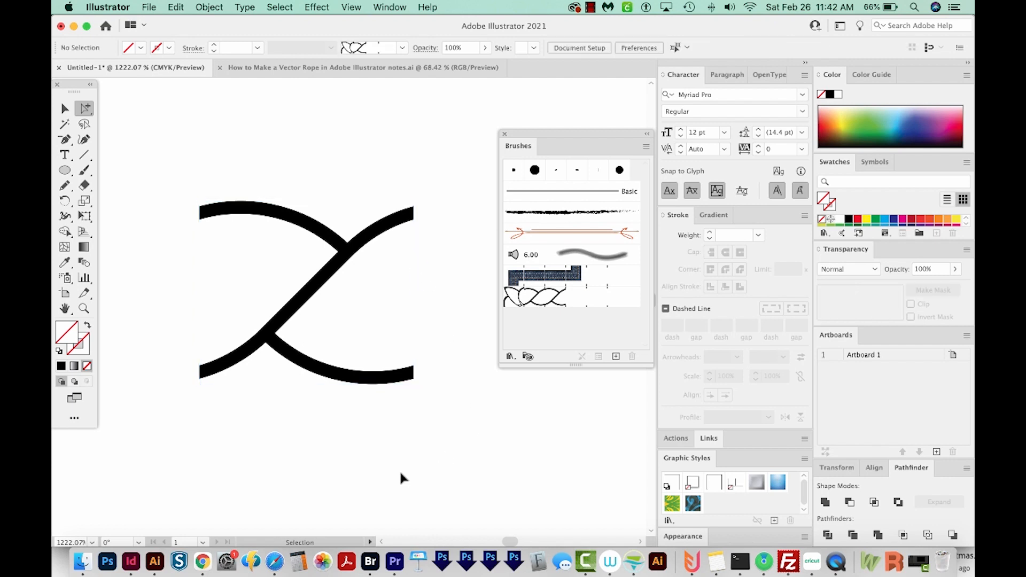
Paste the bounding rectangle in front, fill it with light yellow and send it behind the black outline
key("super+f")
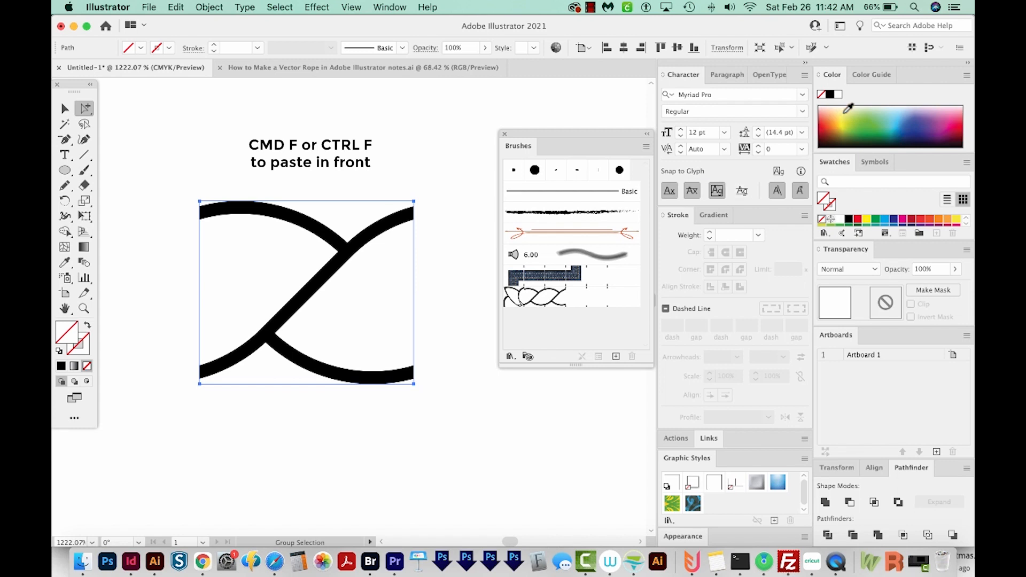
left_click(846, 109)
key("super+shift+bracketleft")
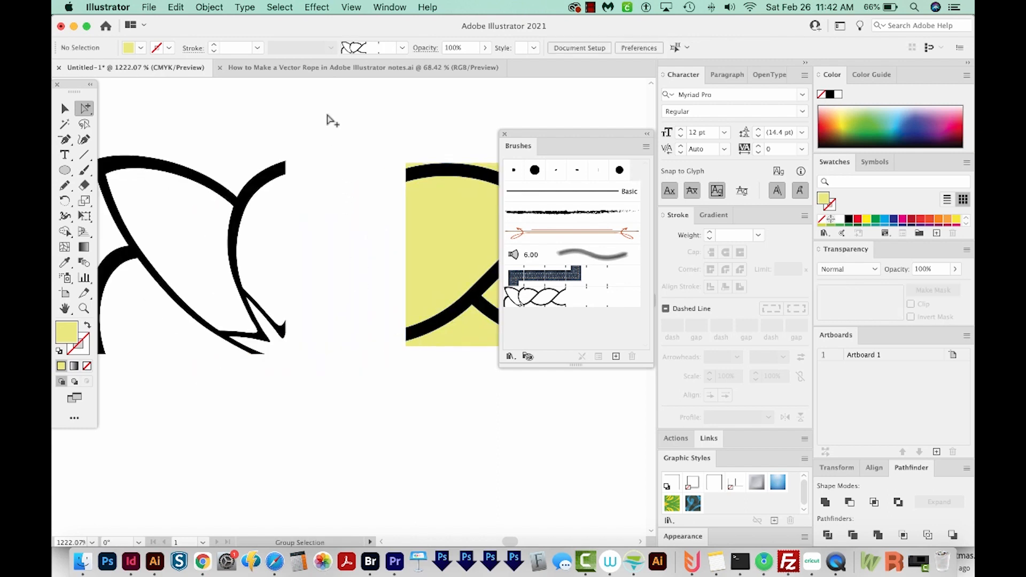
Delete the distorted corner tile next to the yellow side tile
left_click_drag(327, 119, 136, 393)
key("Delete")
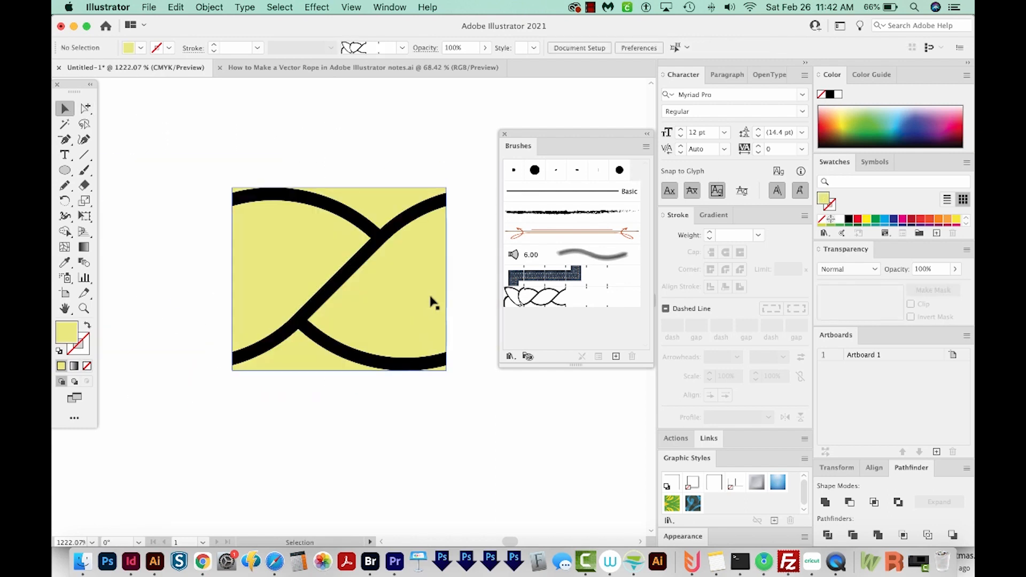
Remove the yellow areas outside the rope outline with Shape Builder, keeping the yellow inside both strands
left_click(429, 294)
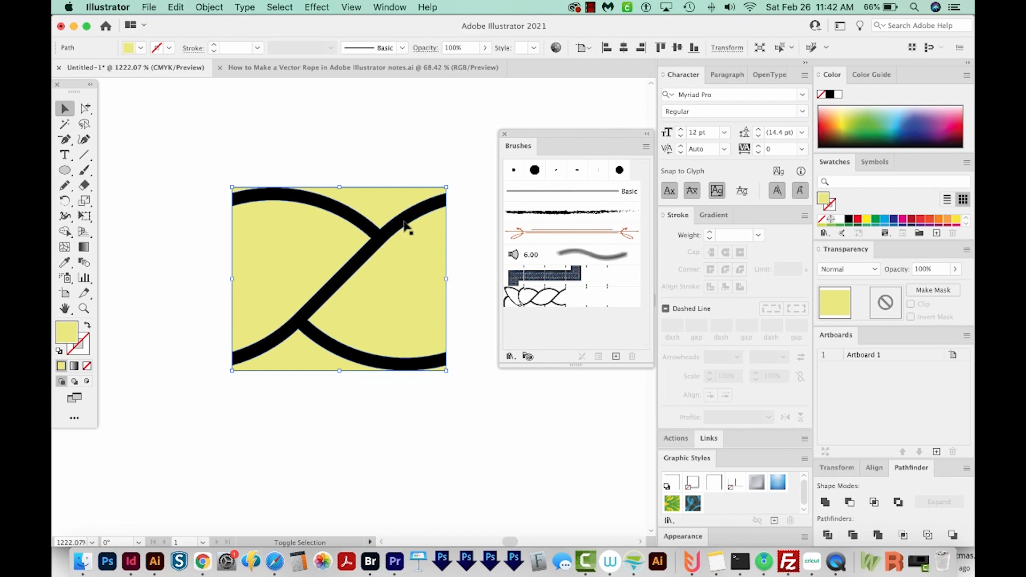
left_click(387, 240, "shift")
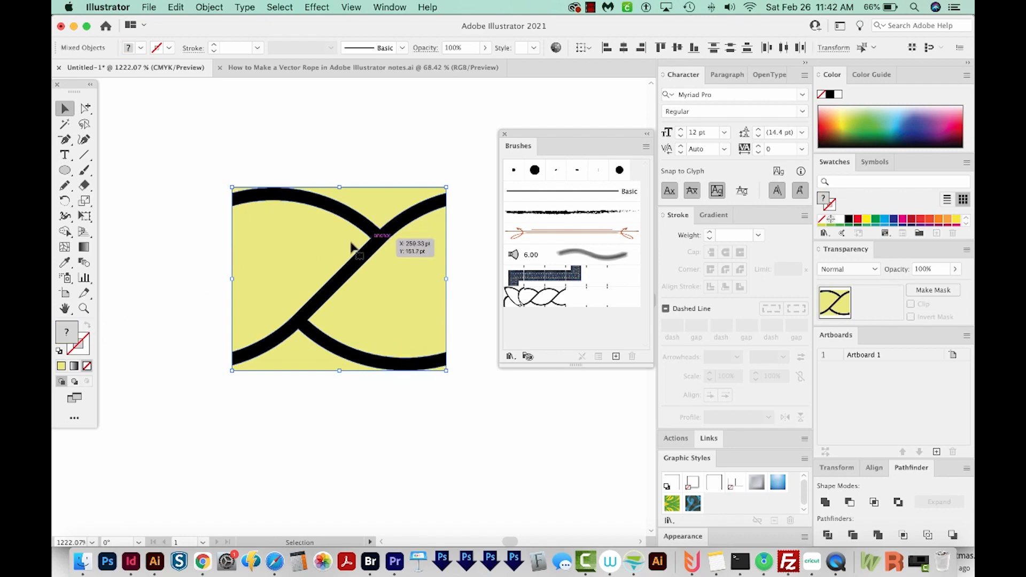
key("shift+m")
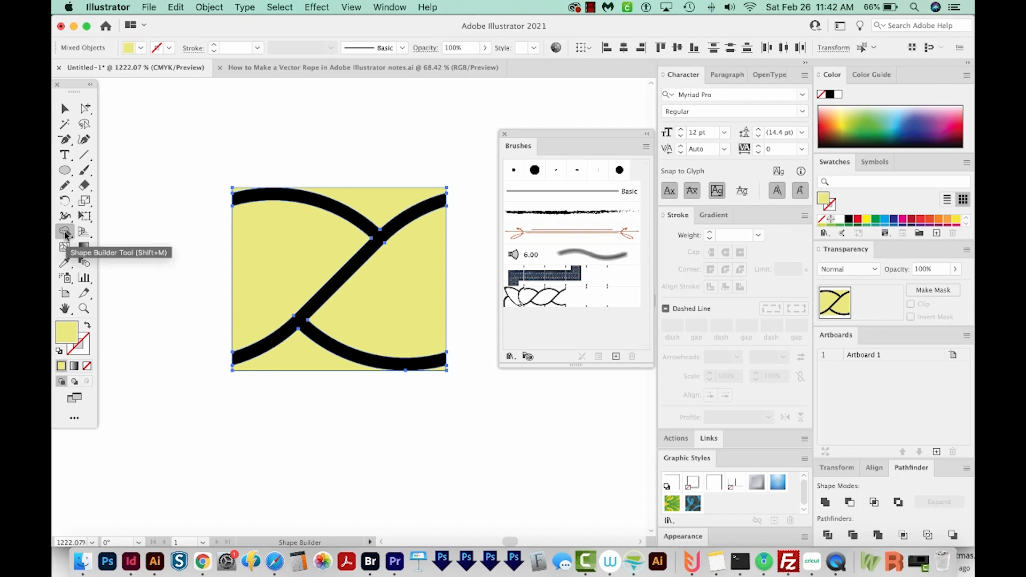
left_click(355, 195, "alt")
left_click(239, 191, "alt")
left_click(294, 369, "alt")
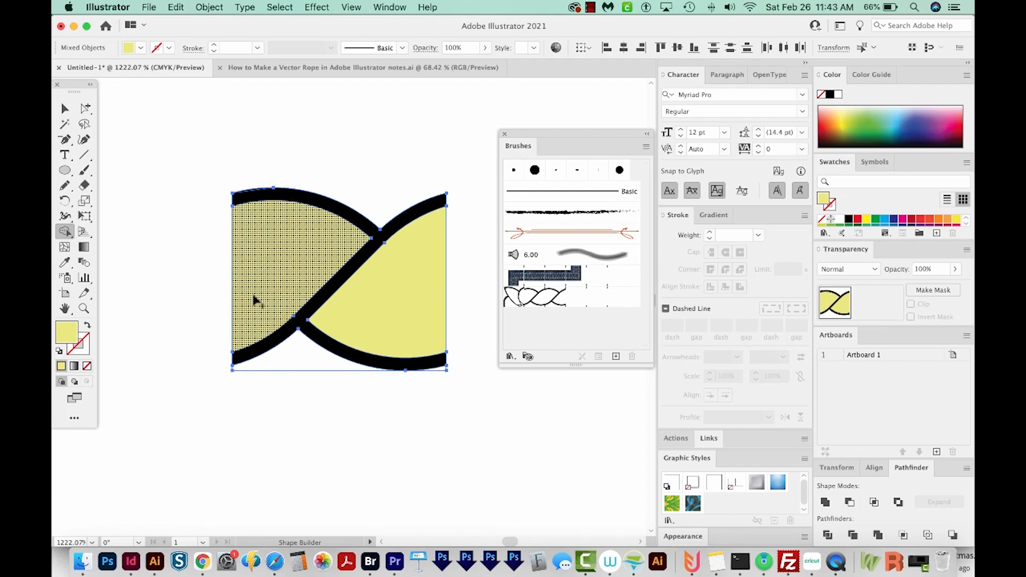
left_click(385, 249)
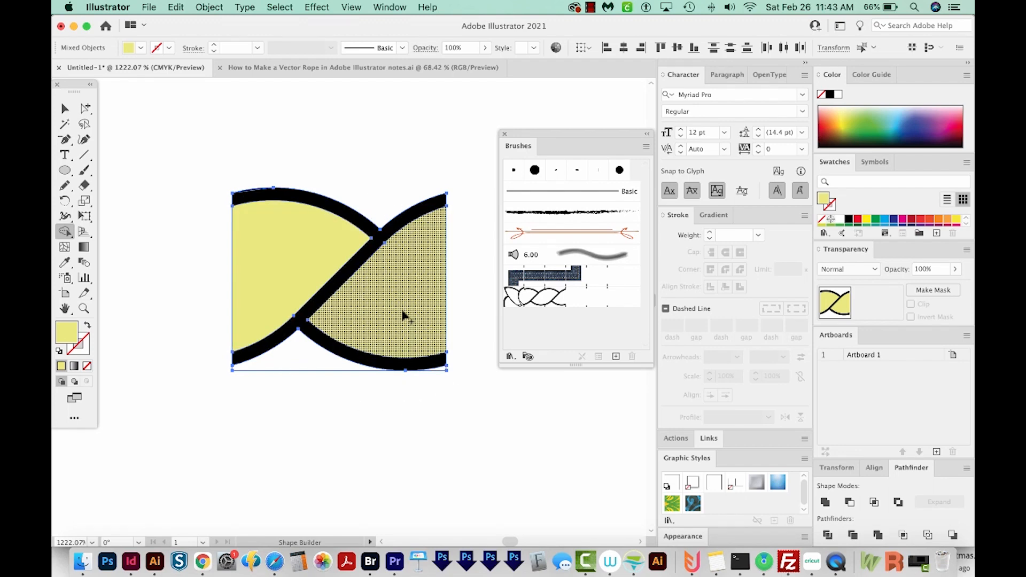
Change the yellow fill behind the rope outline to light gray #d1d1d1 and deselect the shape
key("a")
left_click(308, 273)
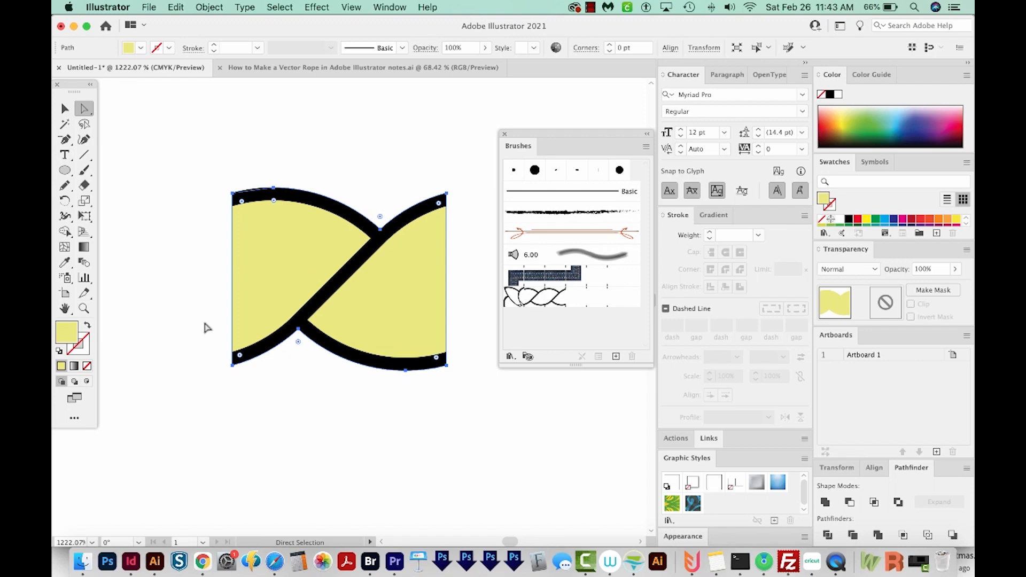
double_click(74, 330)
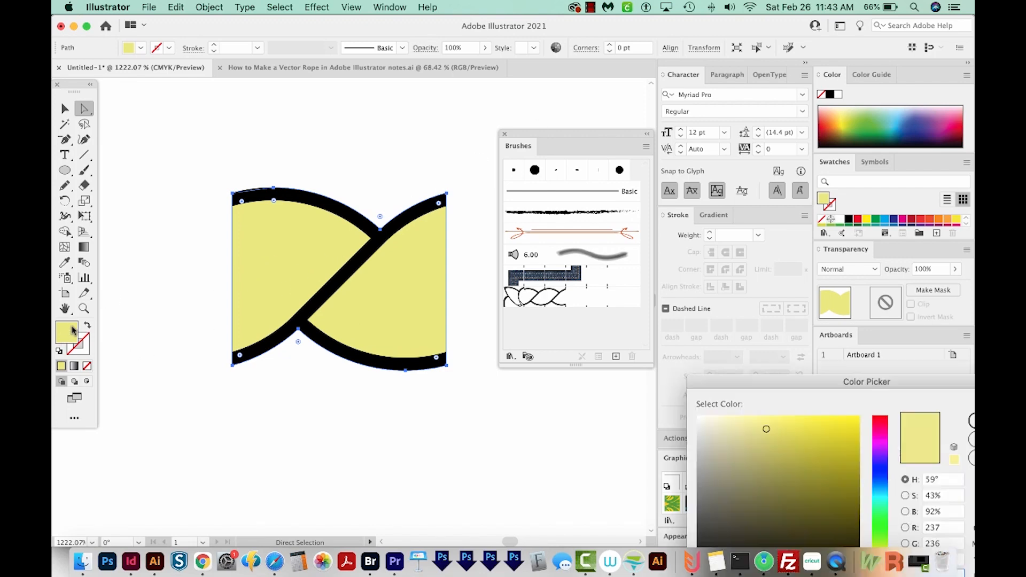
left_click_drag(885, 387, 689, 192)
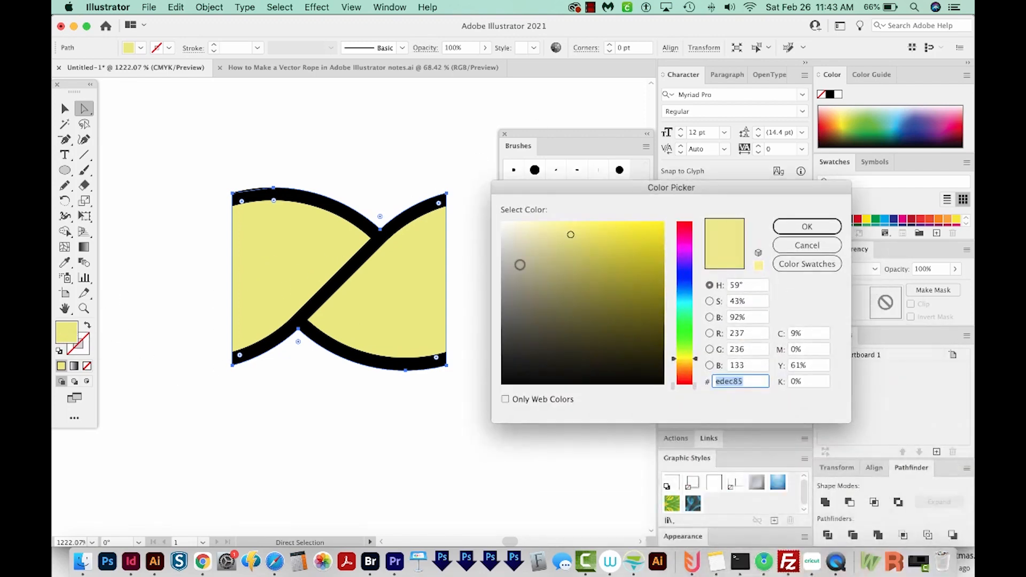
left_click(502, 249)
left_click_drag(502, 249, 501, 250)
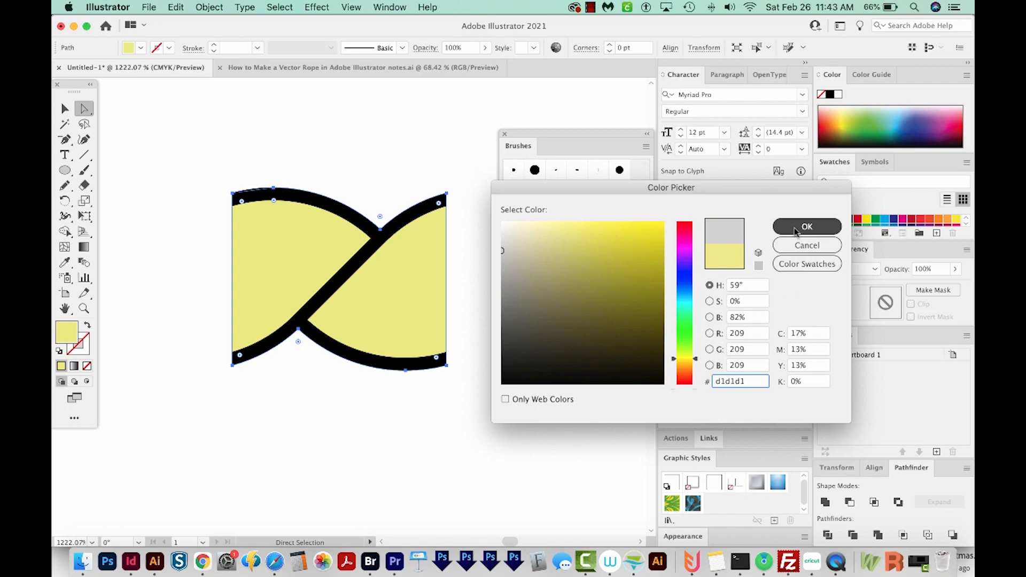
left_click(795, 230)
key("v")
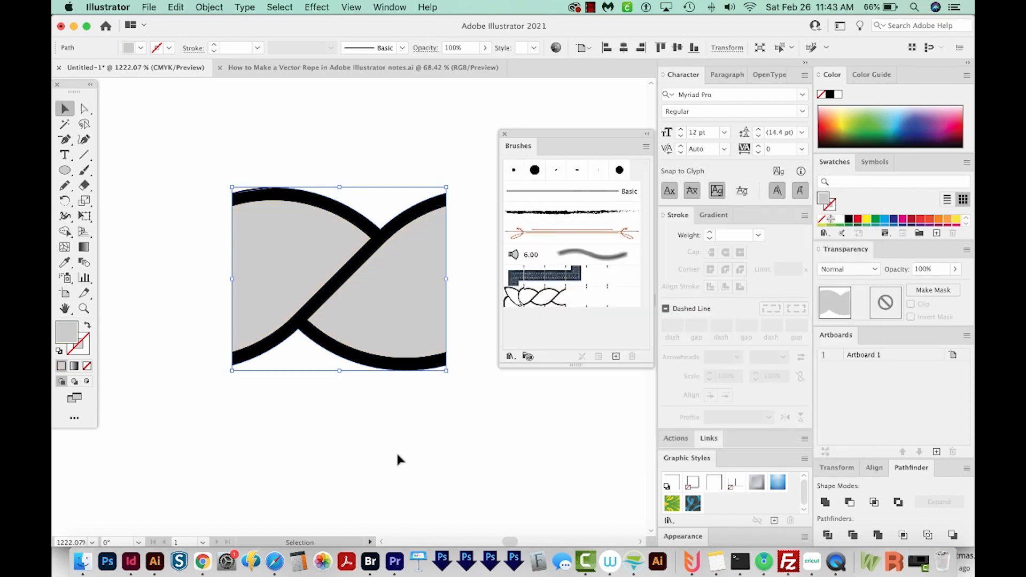
left_click(398, 445)
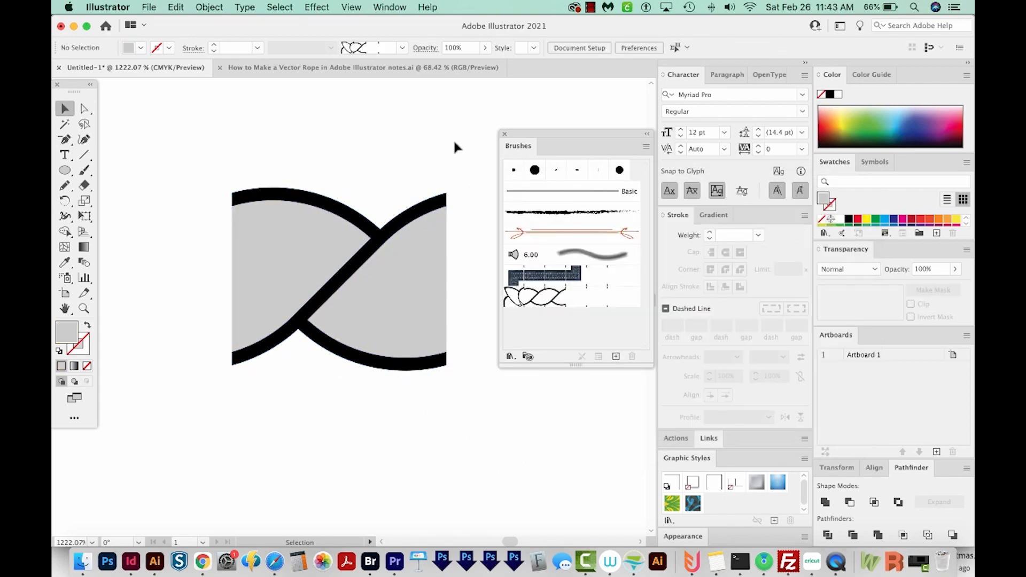
Replace the side tile of Pattern Brush 1 with a copy of the gray-filled rope tile and apply the change to existing strokes
left_click_drag(323, 299, 293, 288)
mouse_move(225, 284)
left_mouse_down()
mouse_move(437, 248)
mouse_move(742, 256)
left_mouse_up()
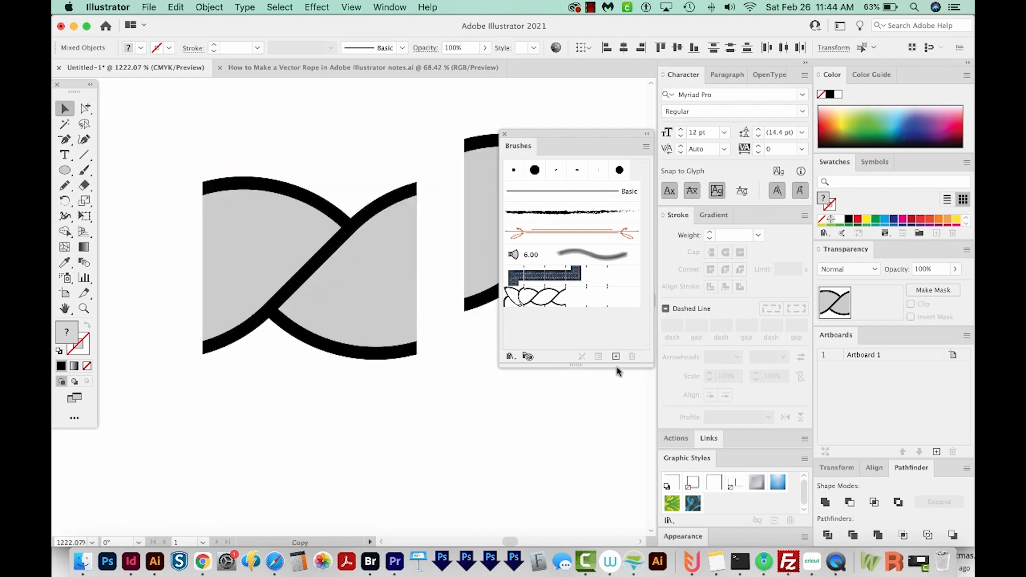
mouse_move(550, 311)
left_mouse_down()
mouse_move(546, 293)
mouse_move(512, 296)
mouse_move(558, 298)
mouse_move(547, 291)
mouse_move(549, 299)
left_mouse_up()
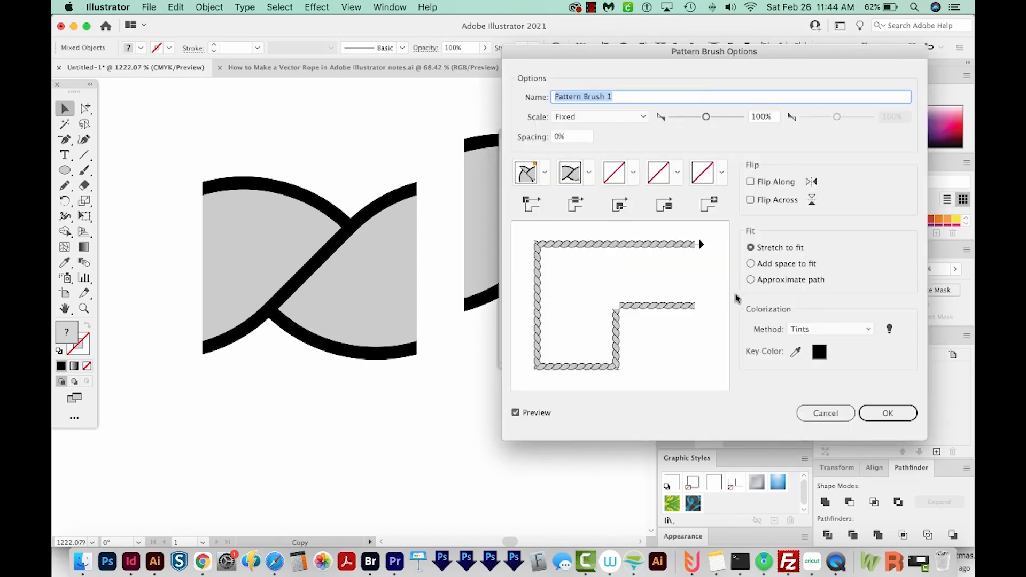
left_click(887, 414)
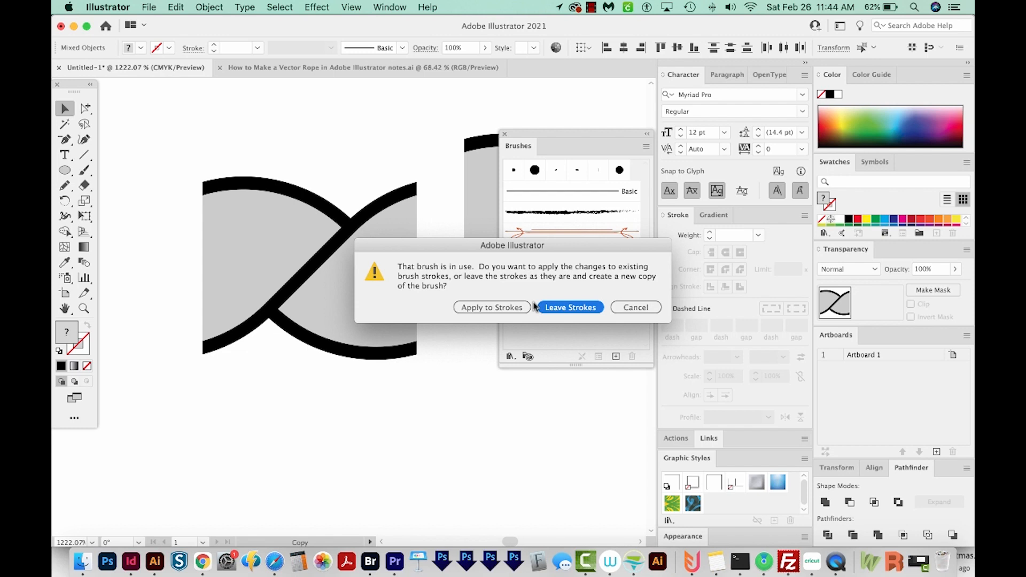
left_click(491, 308)
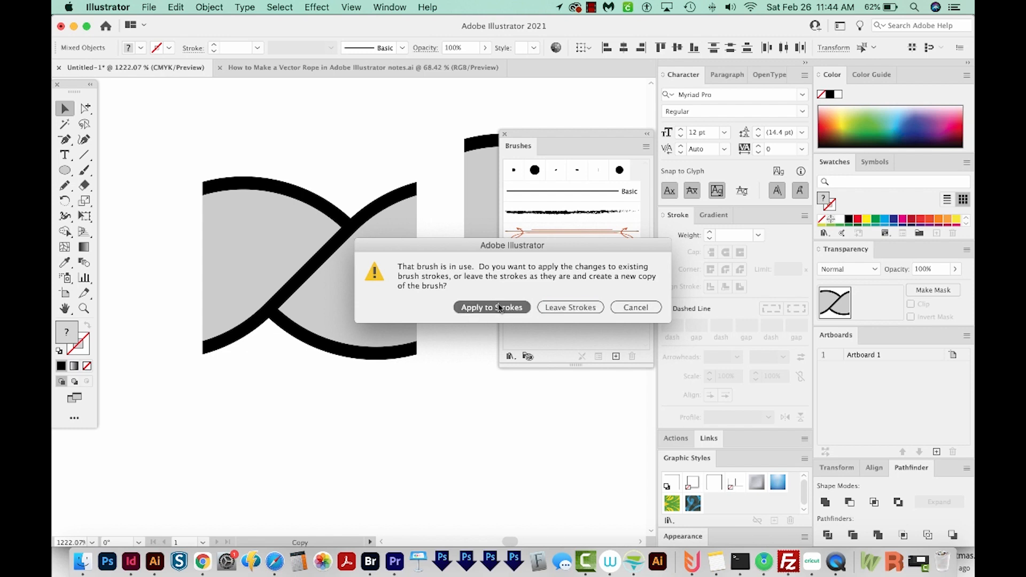
Select the looped rope path and set its stroke color to green from the color spectrum
key("super+minus")
key("super+minus")
key("super+minus")
key("super+minus")
key("super+minus")
key("super+minus")
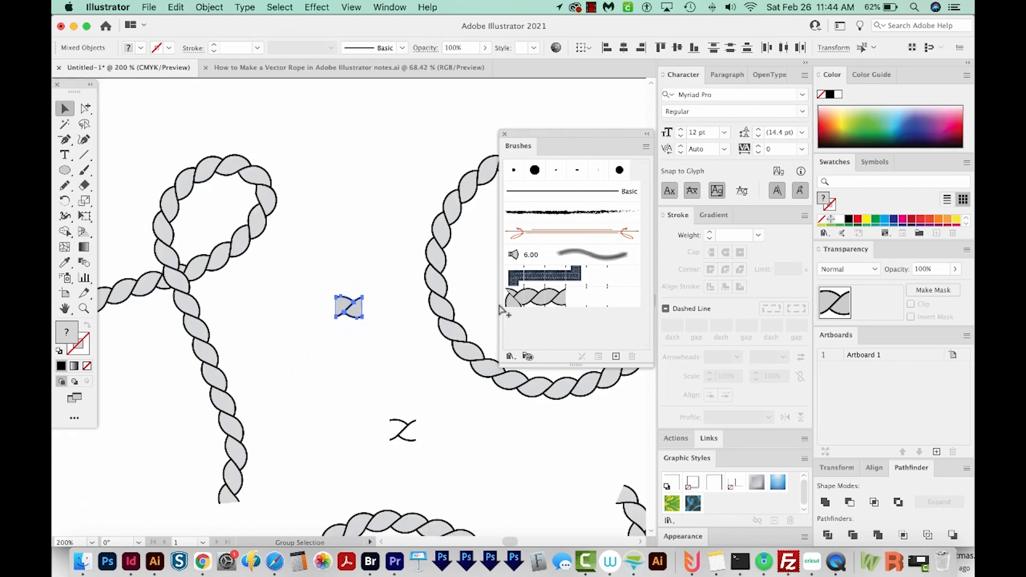
key("space")
left_click_drag(305, 410, 417, 388)
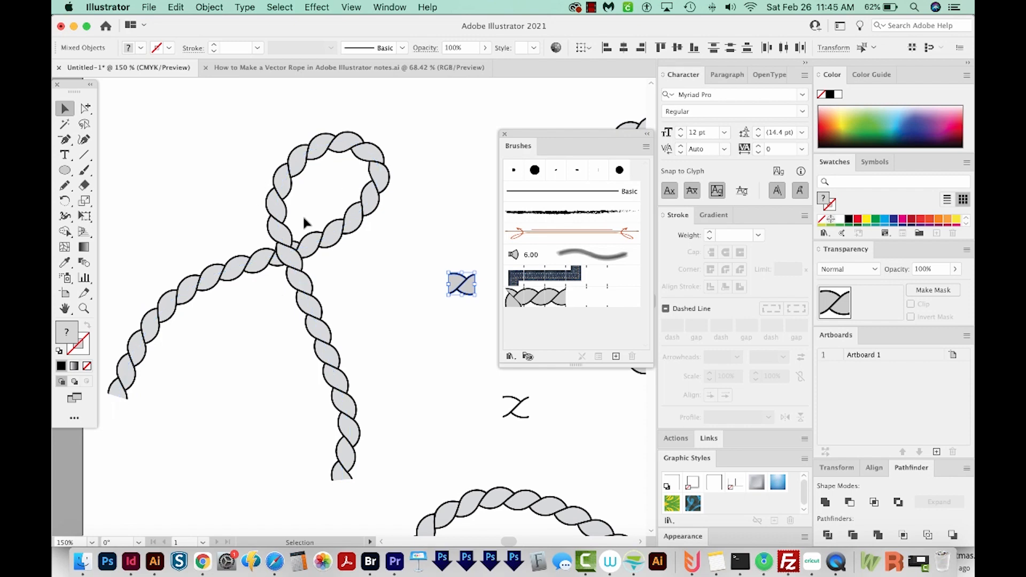
left_click(328, 332)
key("x")
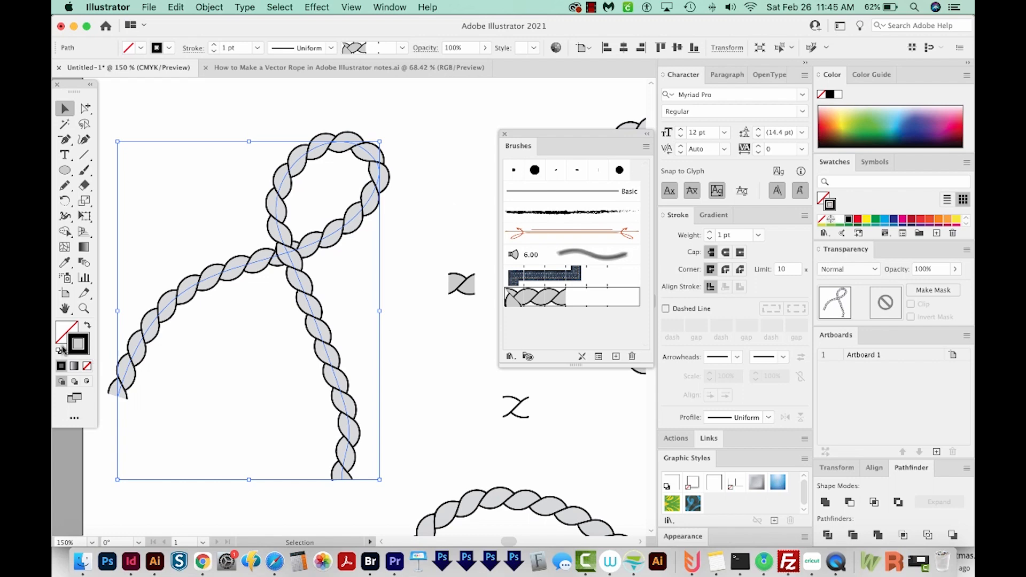
left_click(863, 119)
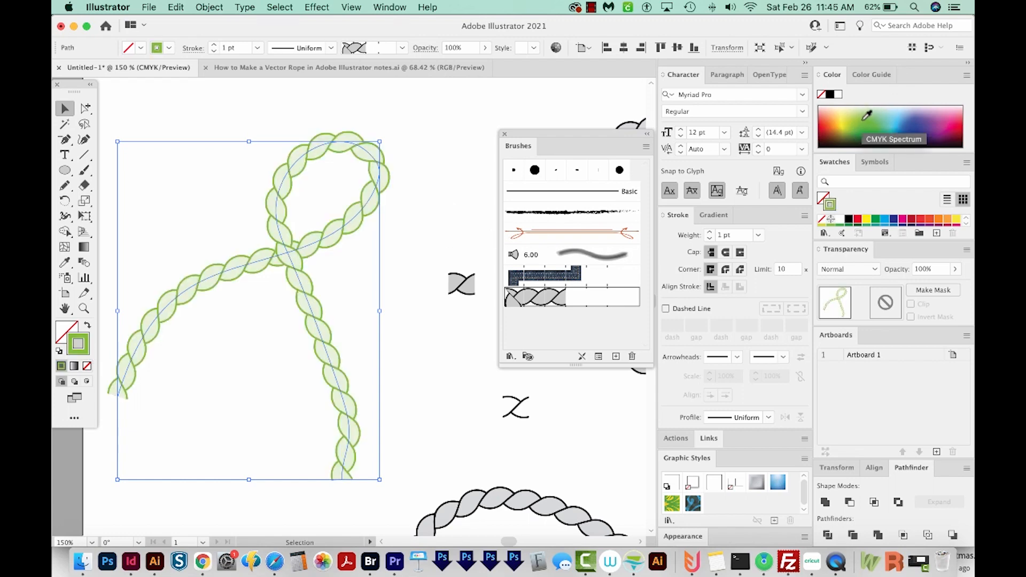
Examine the green looped rope up close, then view it together with the other ropes on the artboard
key("z")
left_click(314, 166)
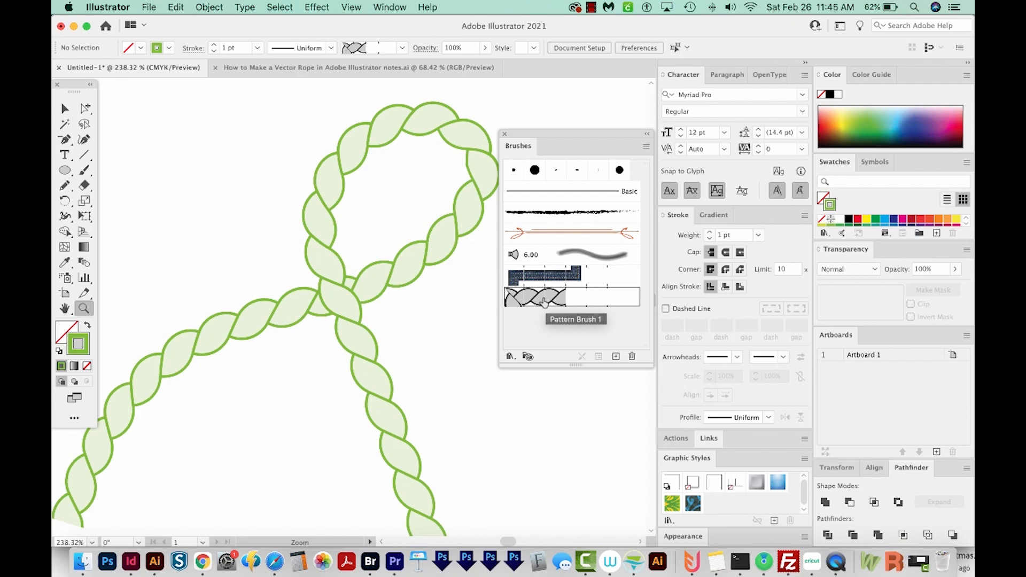
key("super+minus")
key("super+minus")
key("super+minus")
key("super+minus")
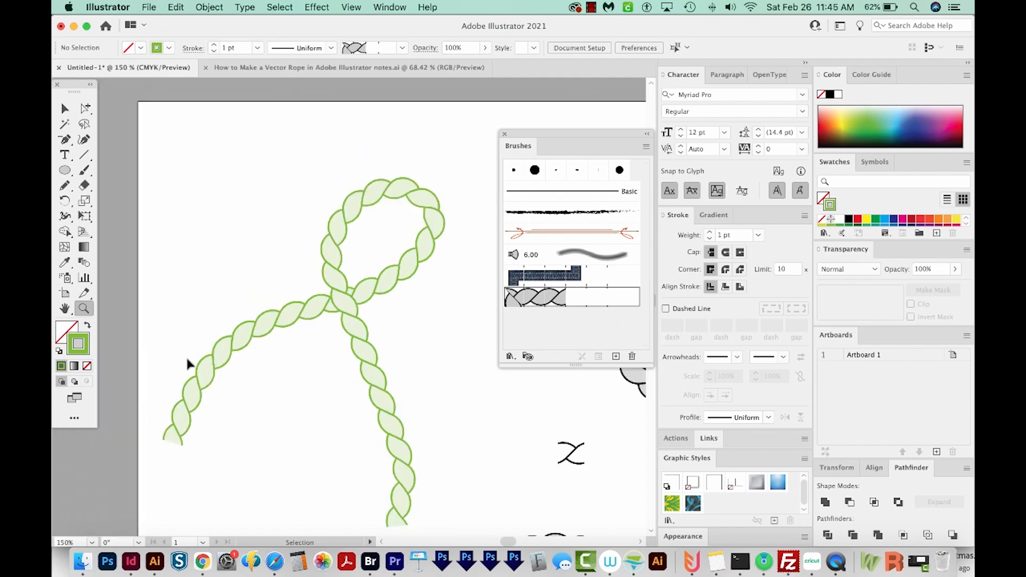
left_click_drag(405, 417, 304, 409)
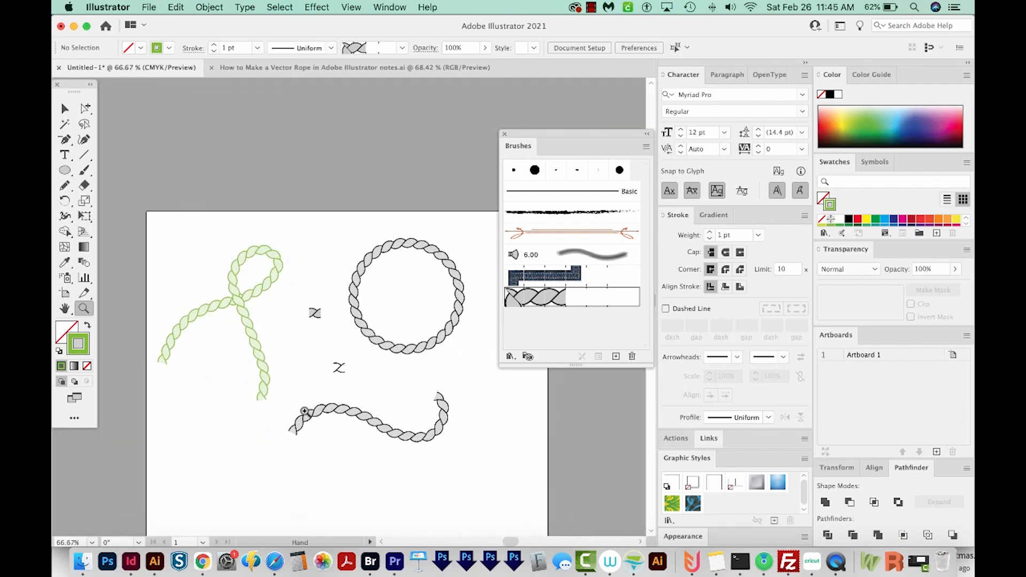